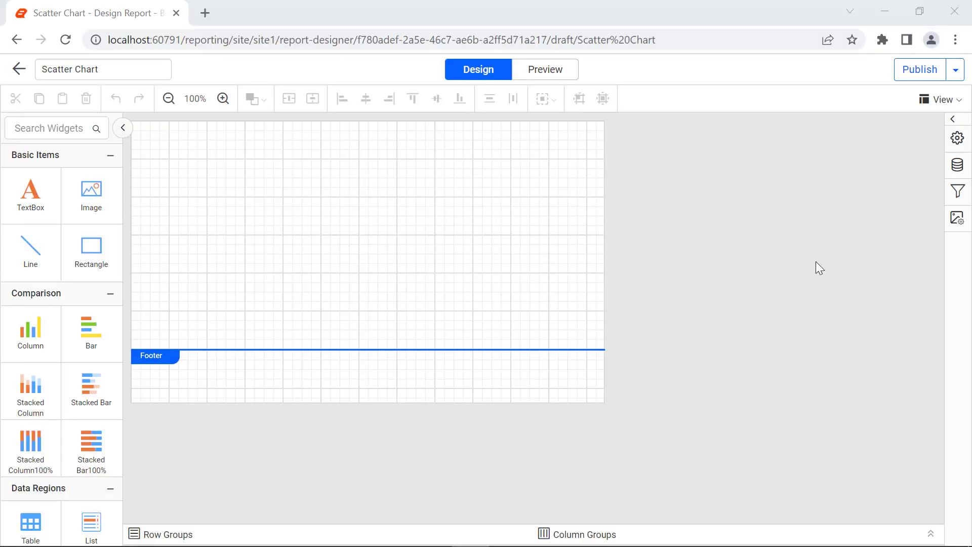
- Create and connect a File-type data source named SalesDetails from Sales-Details.json
{"action": "left_click", "coordinate": [957, 164]}
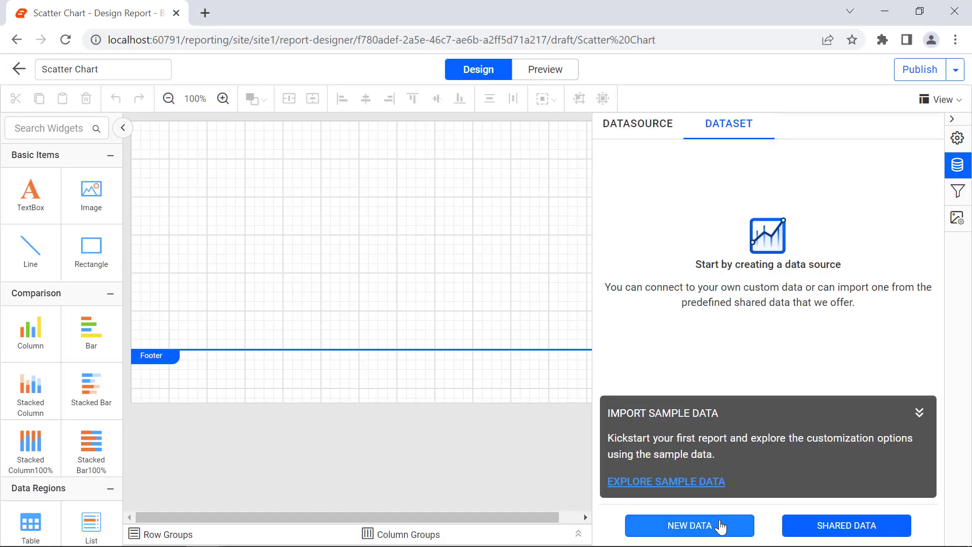
{"action": "left_click", "coordinate": [738, 523]}
{"action": "left_click", "coordinate": [704, 172]}
{"action": "type", "text": "SalesDetails"}
{"action": "left_click", "coordinate": [704, 215]}
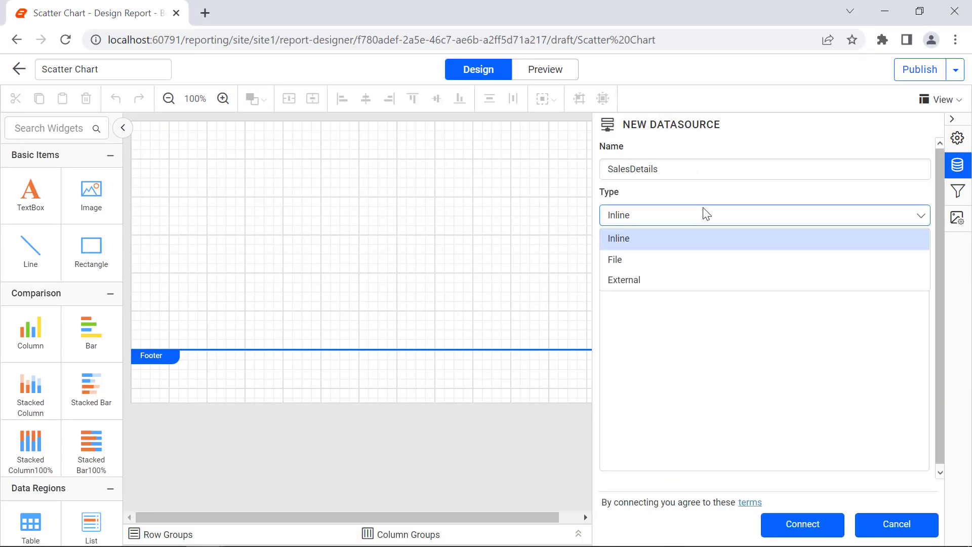
{"action": "left_click", "coordinate": [709, 258]}
{"action": "left_click", "coordinate": [912, 264]}
{"action": "left_click", "coordinate": [512, 215]}
{"action": "left_click", "coordinate": [610, 437]}
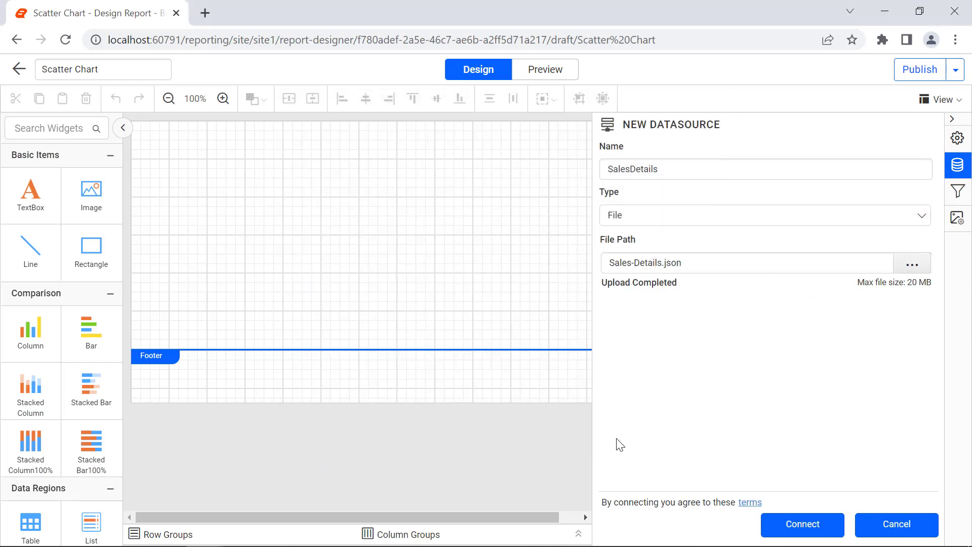
{"action": "left_click", "coordinate": [777, 527]}
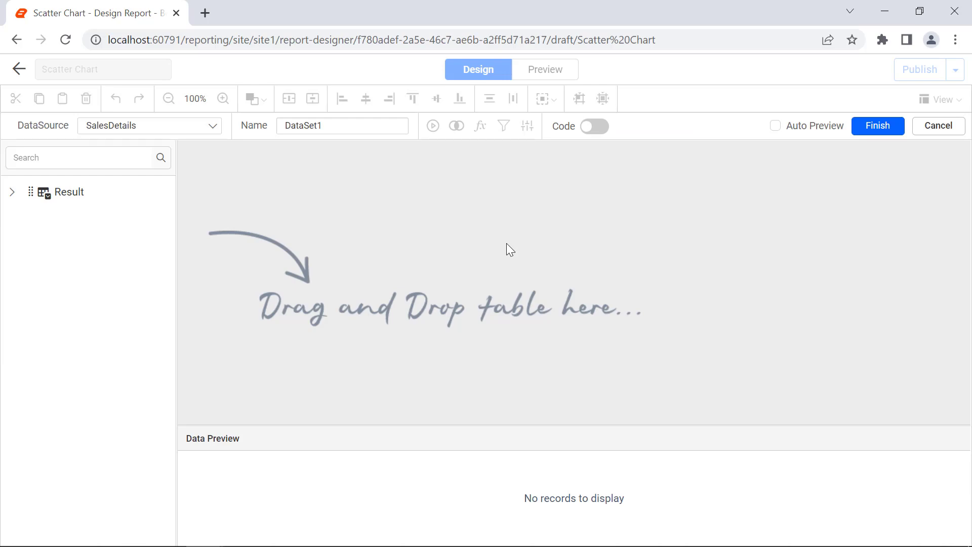
- Name the dataset SalesDataset, add the Result table to its query design and finish the dataset
{"action": "double_click", "coordinate": [358, 131]}
{"action": "type", "text": "SalesDataset"}
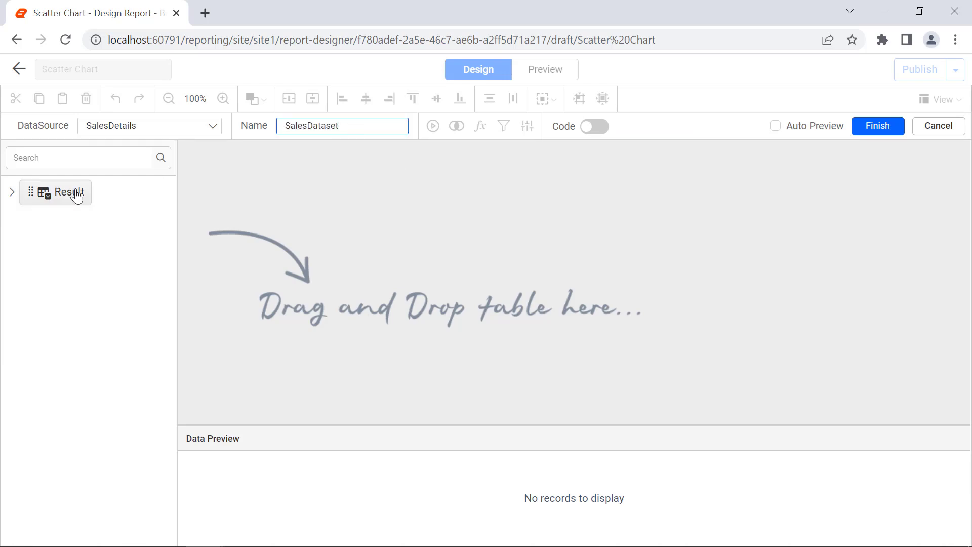
{"action": "left_click_drag", "start_coordinate": [77, 197], "coordinate": [288, 168]}
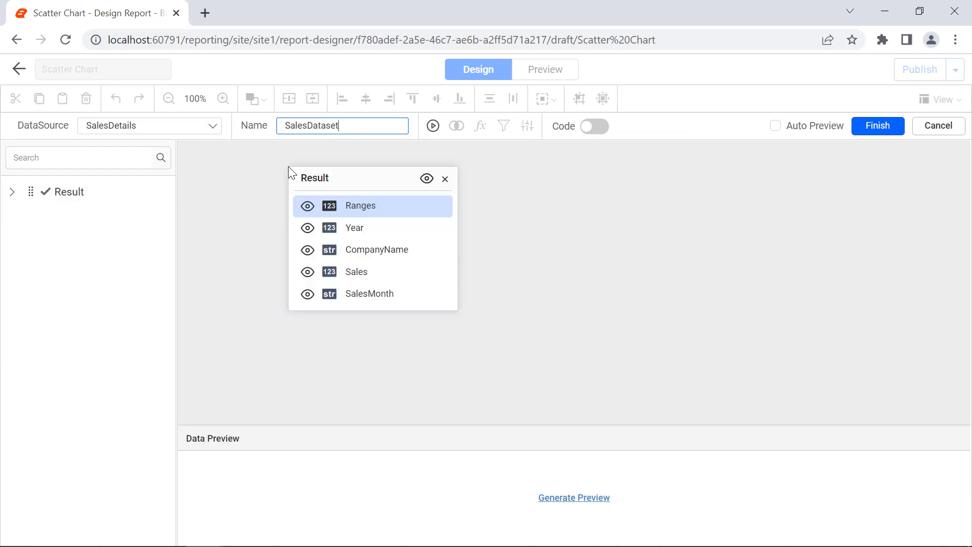
{"action": "left_click", "coordinate": [871, 131]}
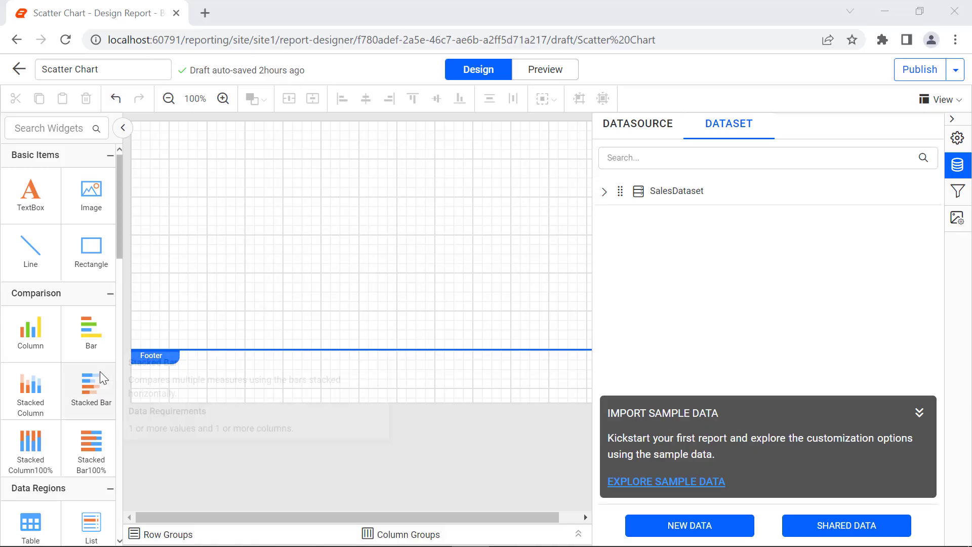
- Place a Scatter chart at the upper-left corner of the report body and enlarge it to a wide format
{"action": "scroll", "coordinate": [99, 372], "scroll_direction": "down", "scroll_amount": 6}
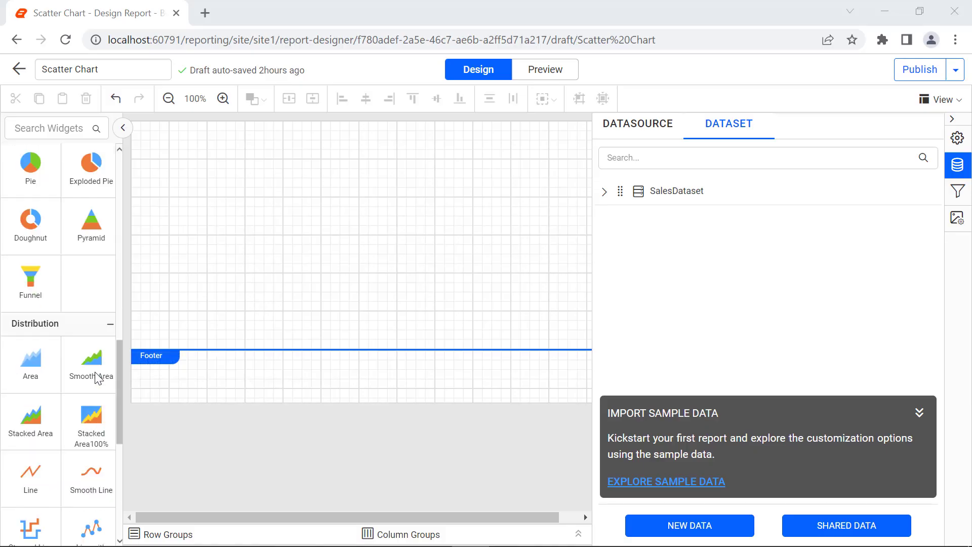
{"action": "left_click_drag", "start_coordinate": [91, 456], "coordinate": [136, 130]}
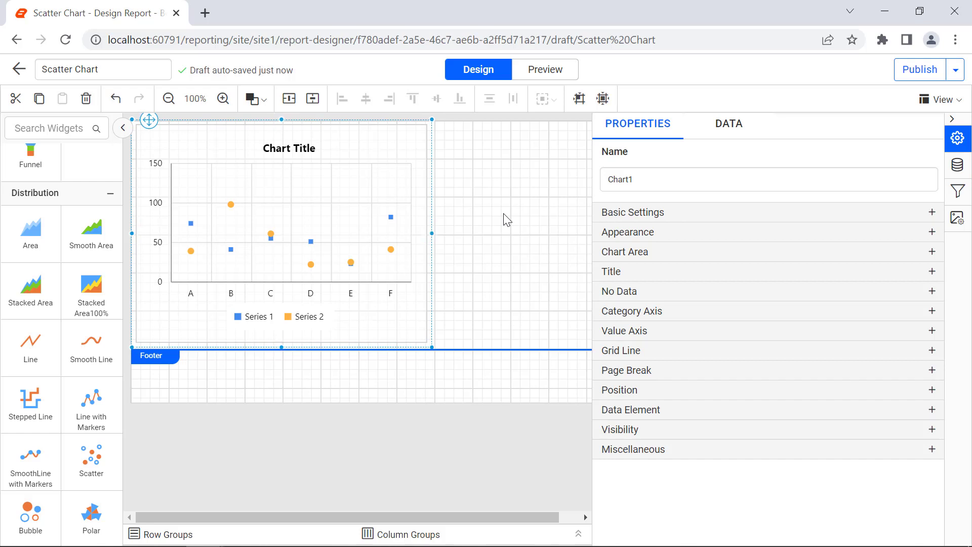
{"action": "left_click_drag", "start_coordinate": [432, 347], "coordinate": [880, 384]}
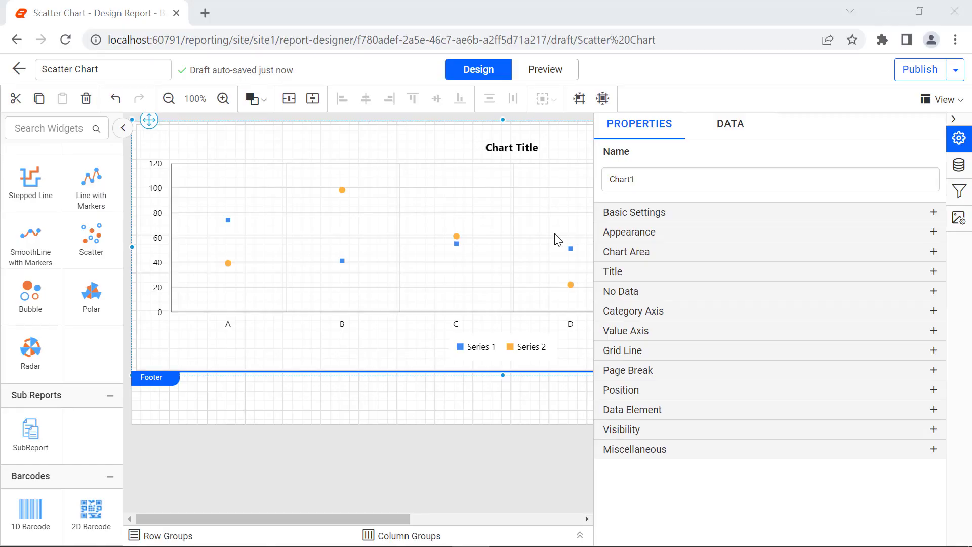
- Assign the Sales measure to the scatter chart's Y values, preview the report and return to the design
{"action": "left_click", "coordinate": [723, 136]}
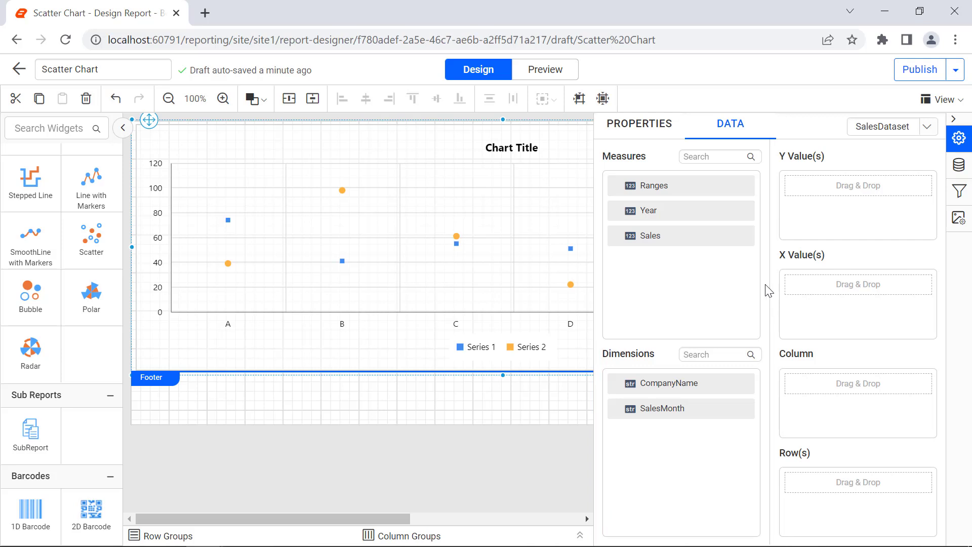
{"action": "left_click_drag", "start_coordinate": [617, 235], "coordinate": [792, 195]}
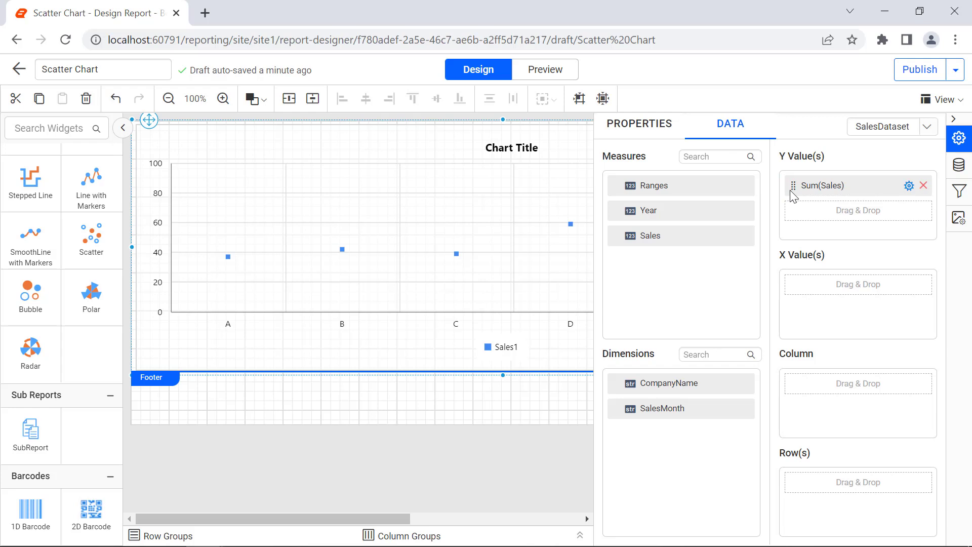
{"action": "left_click", "coordinate": [909, 186]}
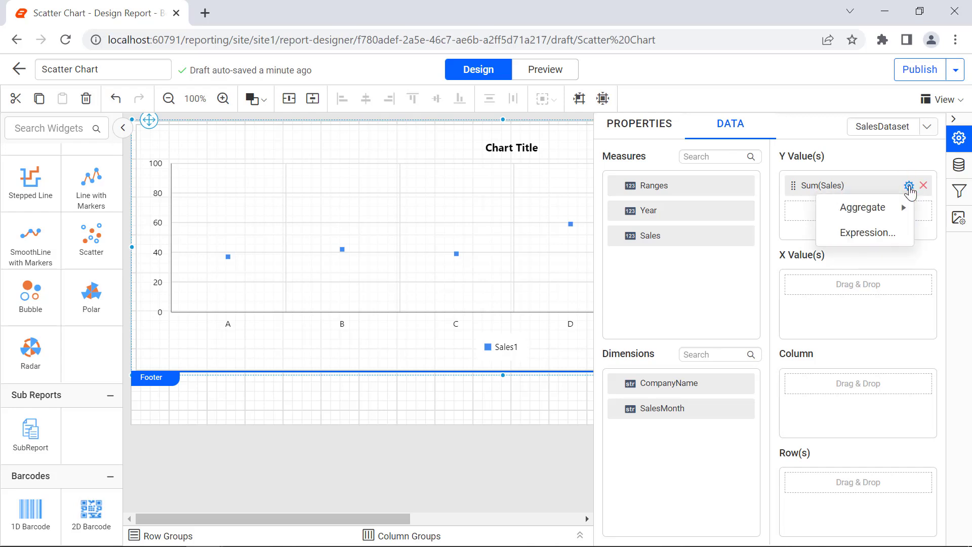
{"action": "mouse_move", "coordinate": [906, 209]}
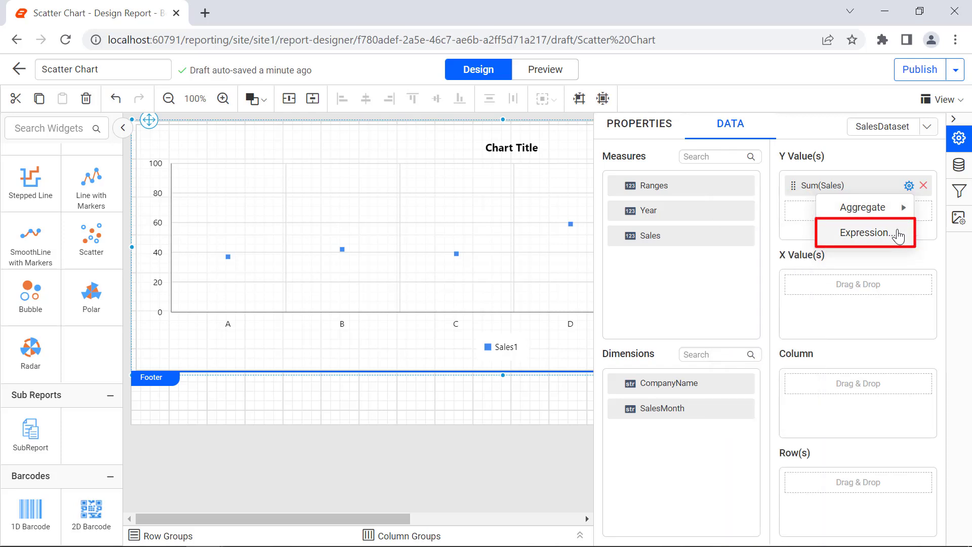
{"action": "left_click", "coordinate": [768, 252]}
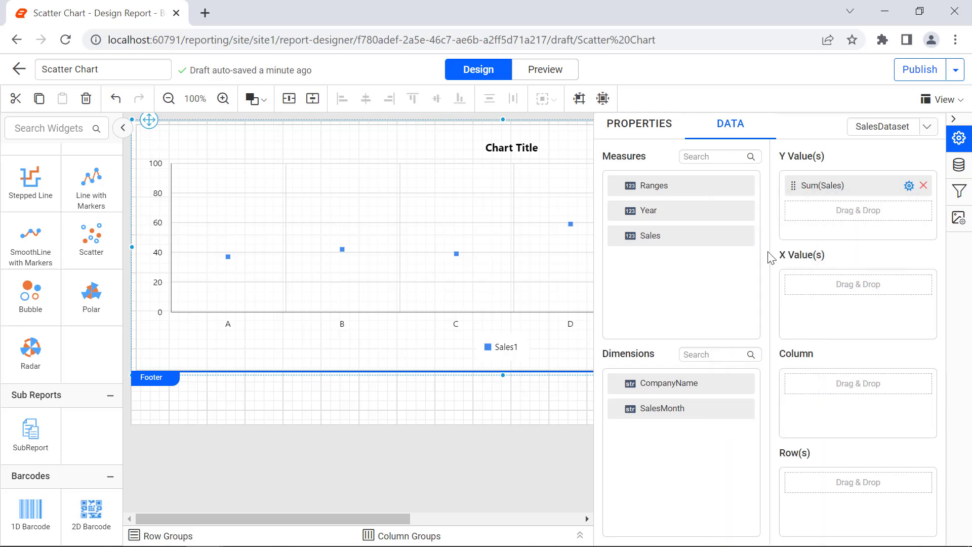
{"action": "left_click", "coordinate": [569, 80]}
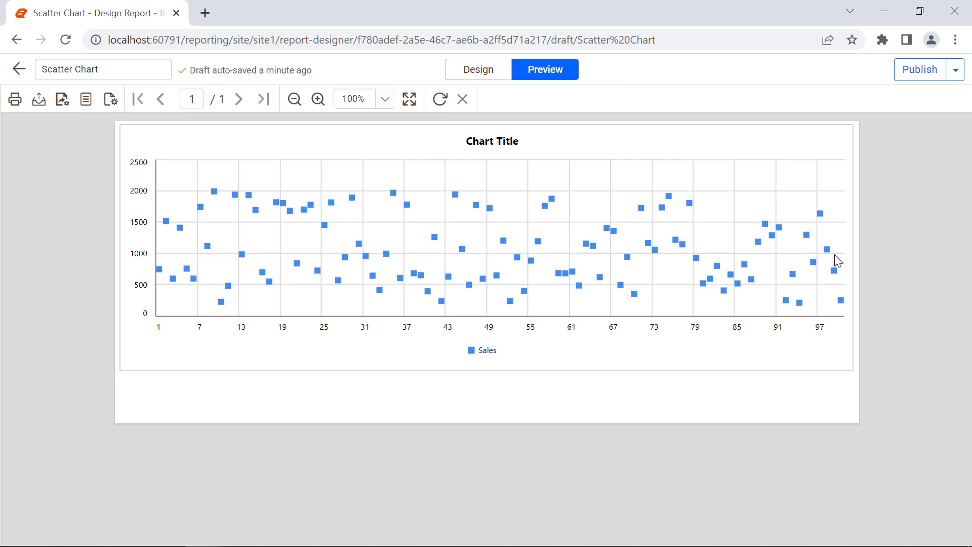
{"action": "left_click", "coordinate": [481, 78]}
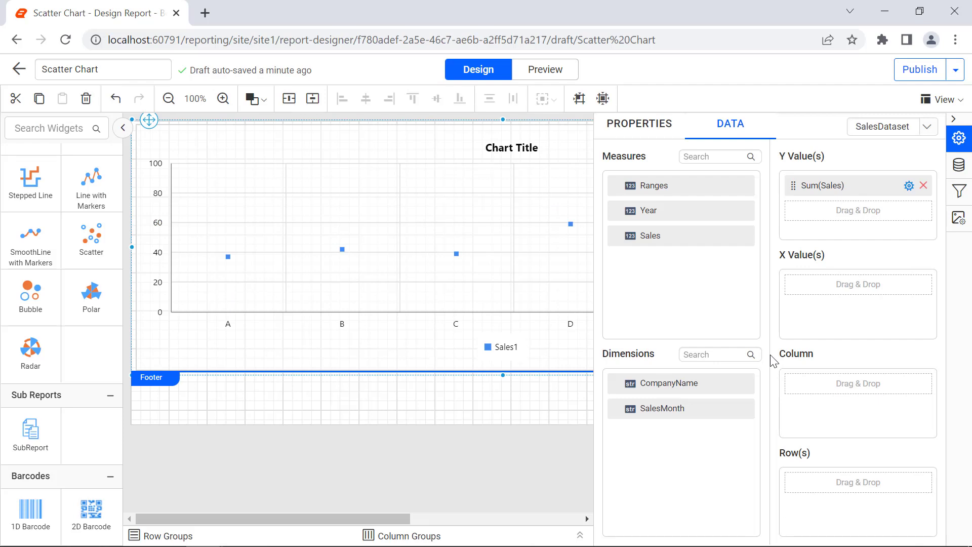
- Assign the SalesMonth dimension to the chart's column, preview the report and return to the design
{"action": "left_click_drag", "start_coordinate": [662, 408], "coordinate": [798, 388]}
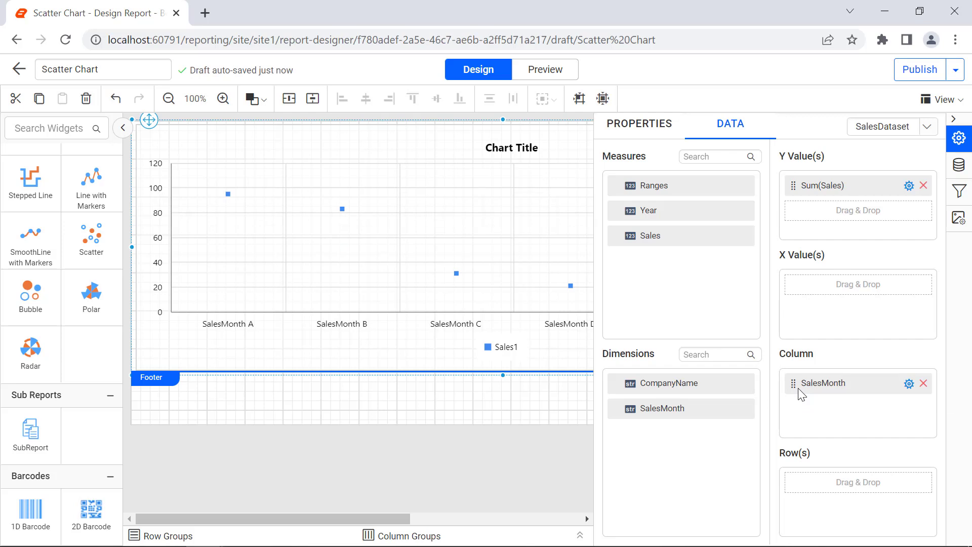
{"action": "left_click", "coordinate": [537, 78]}
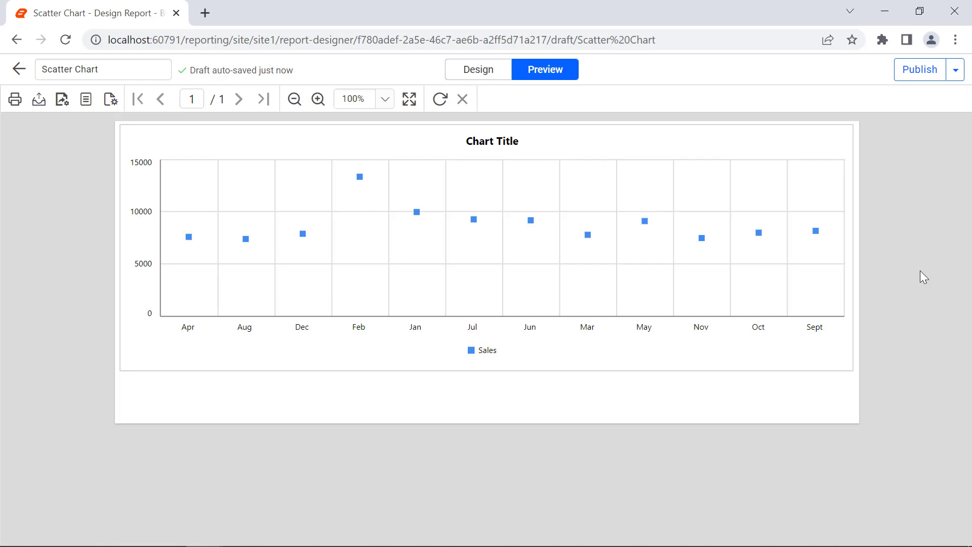
{"action": "left_click", "coordinate": [495, 75]}
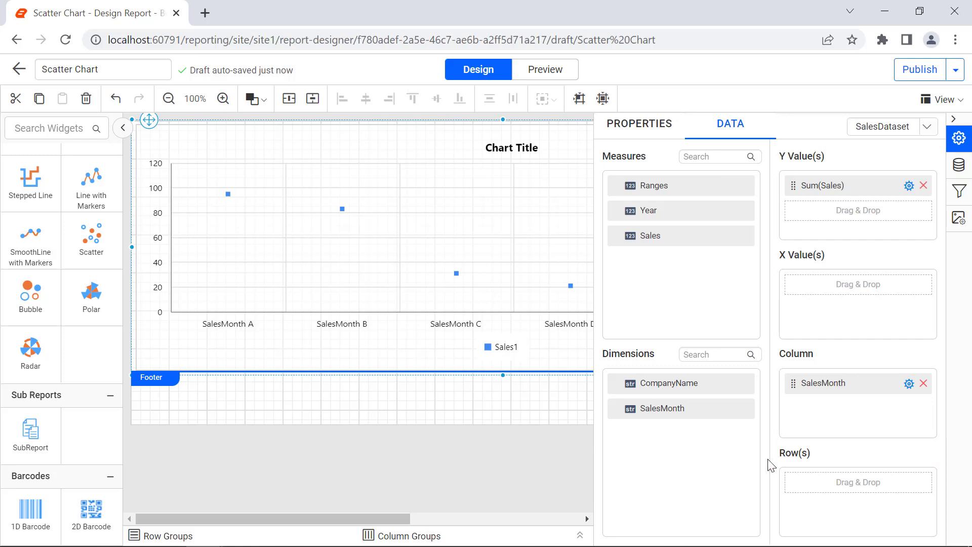
- Assign the CompanyName dimension to the chart's rows, preview the report and return to the design
{"action": "left_click_drag", "start_coordinate": [744, 384], "coordinate": [807, 482]}
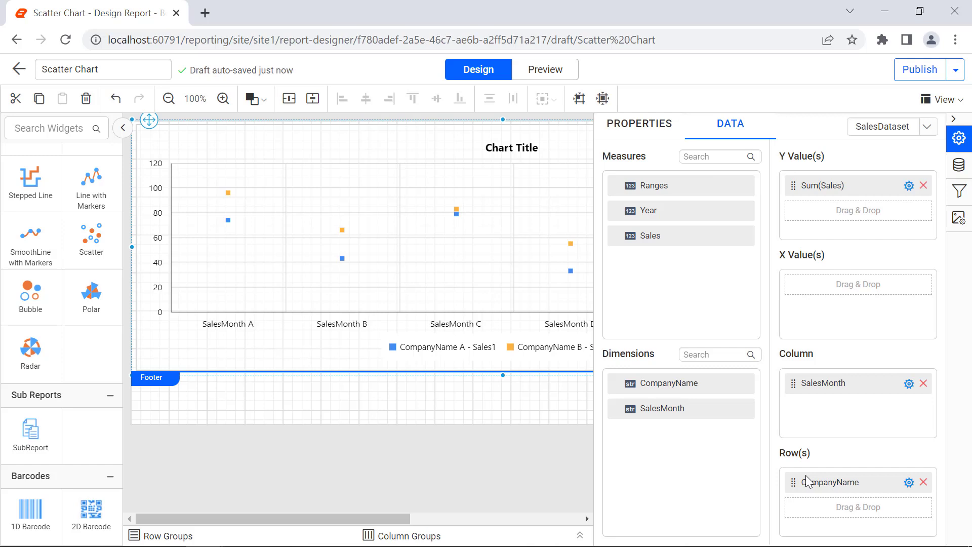
{"action": "left_click", "coordinate": [556, 80]}
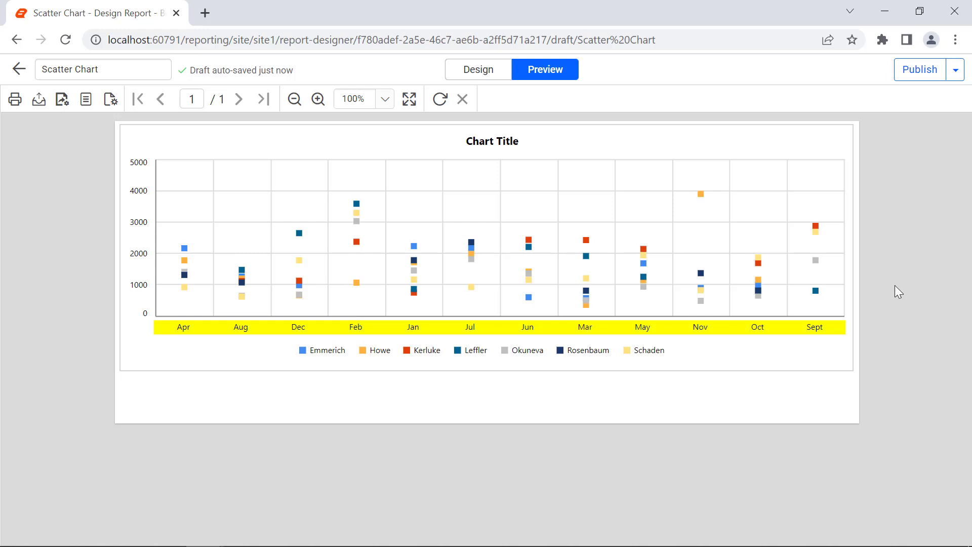
{"action": "left_click", "coordinate": [490, 77]}
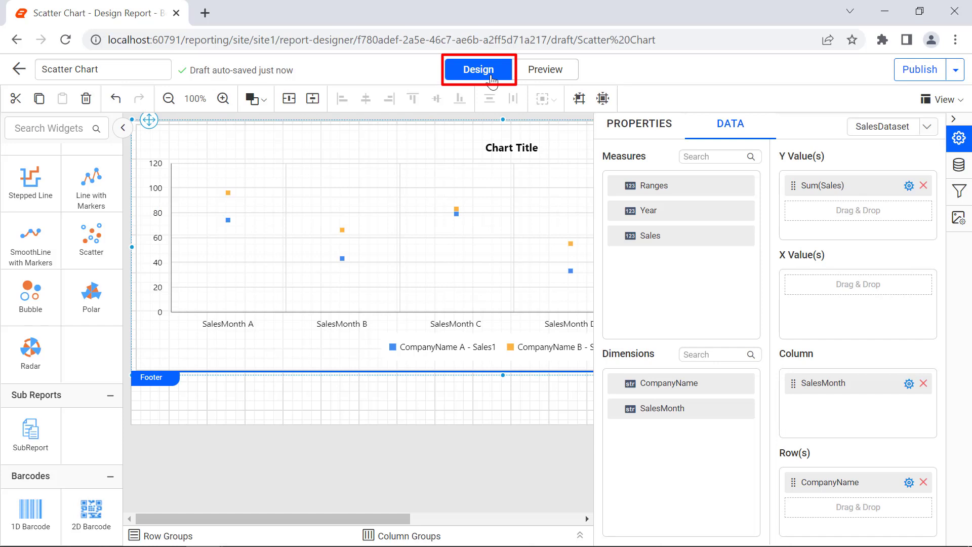
- Sort the SalesMonth column in ascending order by the expression =MonthName(Fields!SalesMonth.Value), then check the month order in the report preview
{"action": "left_click", "coordinate": [909, 384]}
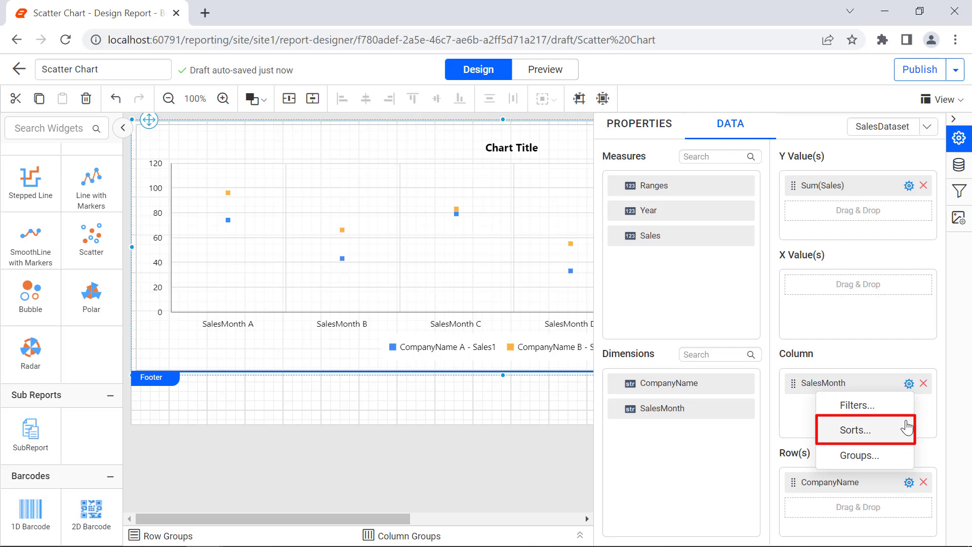
{"action": "left_click", "coordinate": [855, 430]}
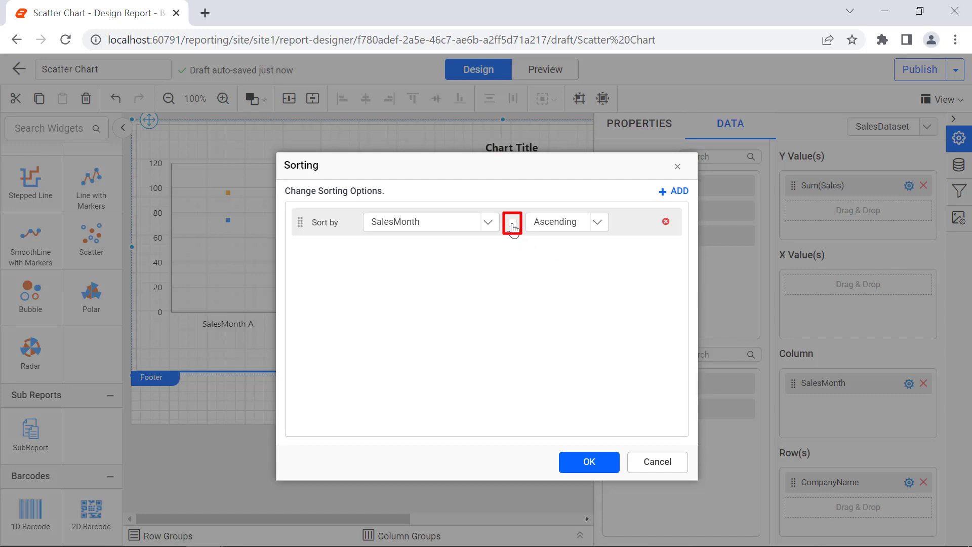
{"action": "left_click", "coordinate": [513, 227]}
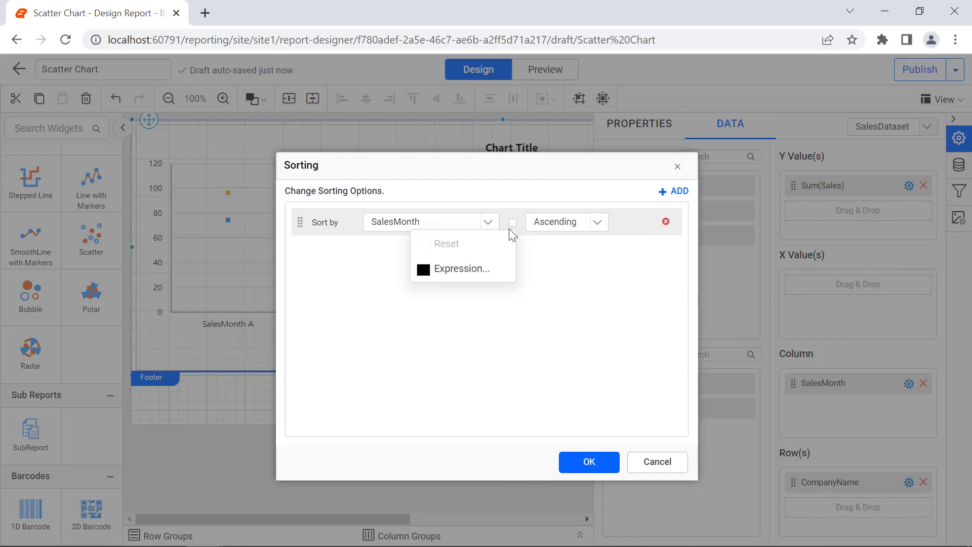
{"action": "left_click", "coordinate": [509, 269]}
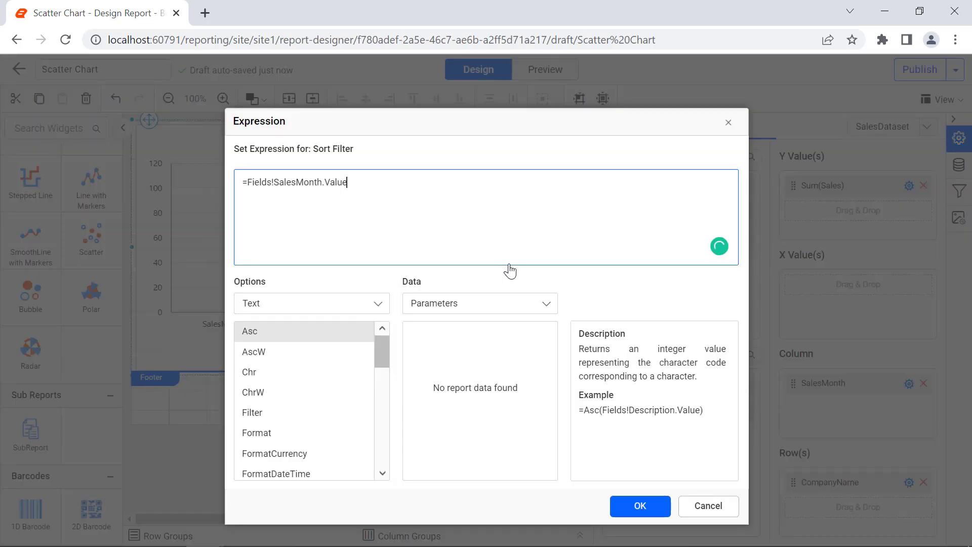
{"action": "left_click", "coordinate": [250, 187]}
{"action": "type", "text": "MonthName("}
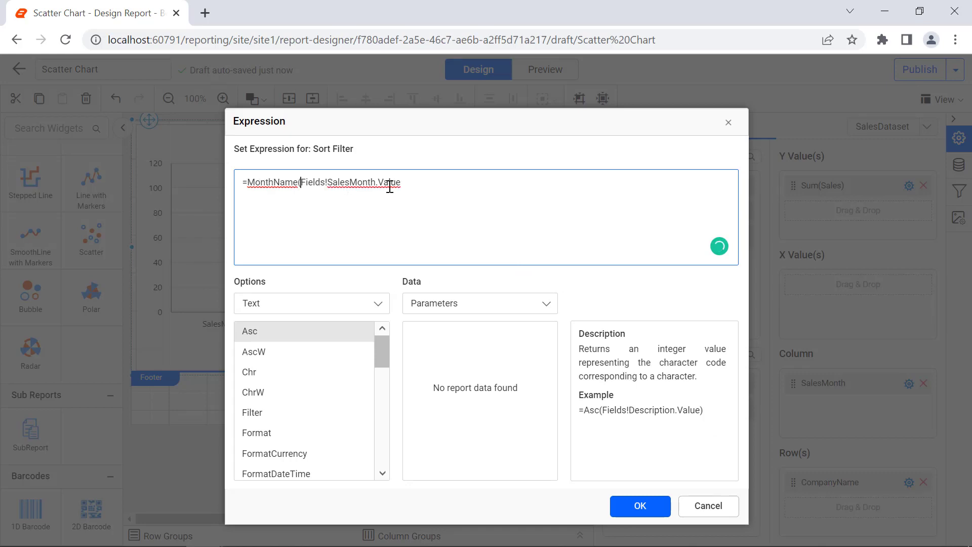
{"action": "left_click", "coordinate": [403, 185]}
{"action": "type", "text": ")"}
{"action": "left_click", "coordinate": [640, 507]}
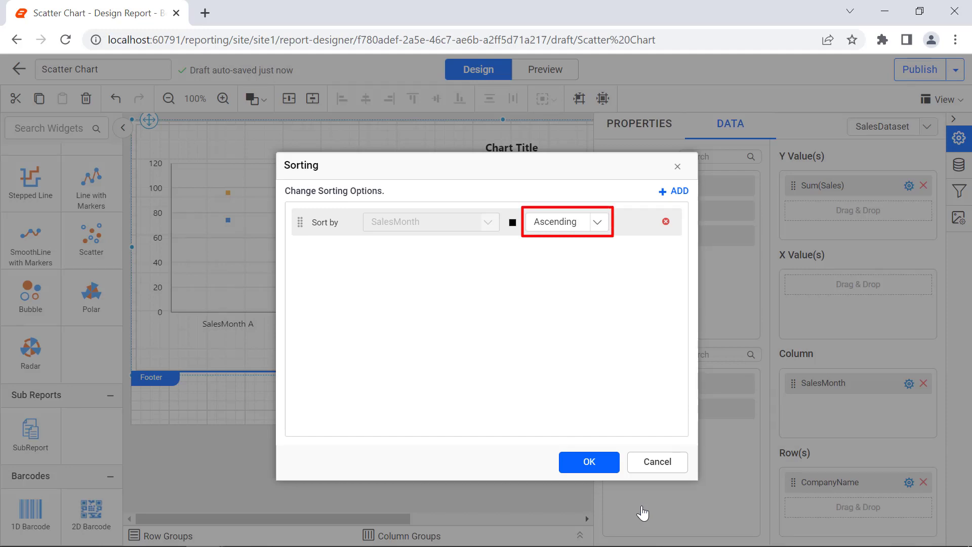
{"action": "left_click", "coordinate": [589, 462]}
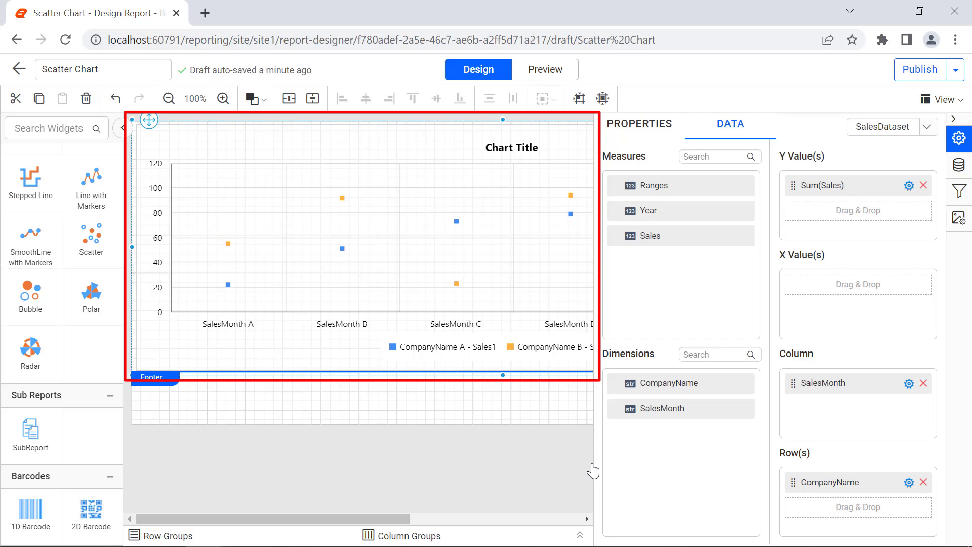
{"action": "left_click", "coordinate": [528, 74]}
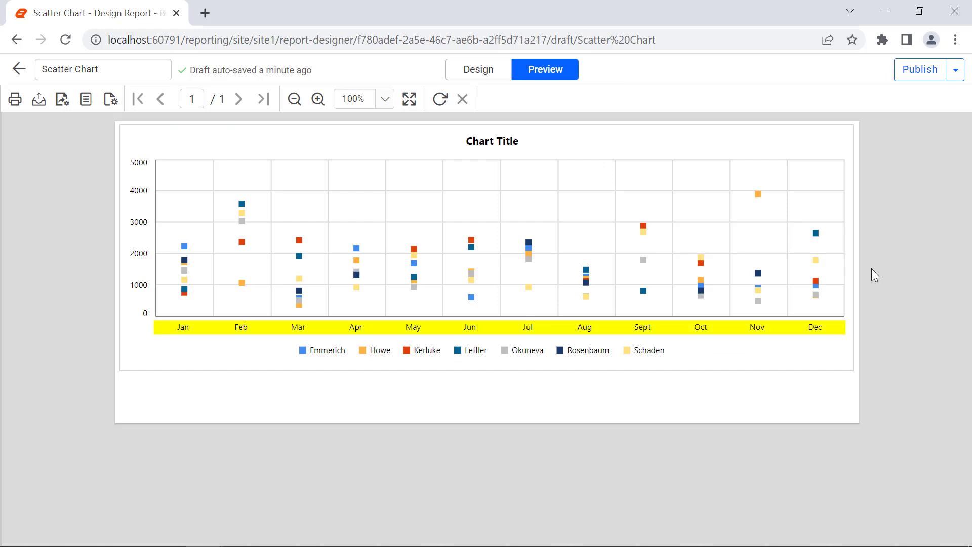
{"action": "left_click", "coordinate": [501, 77]}
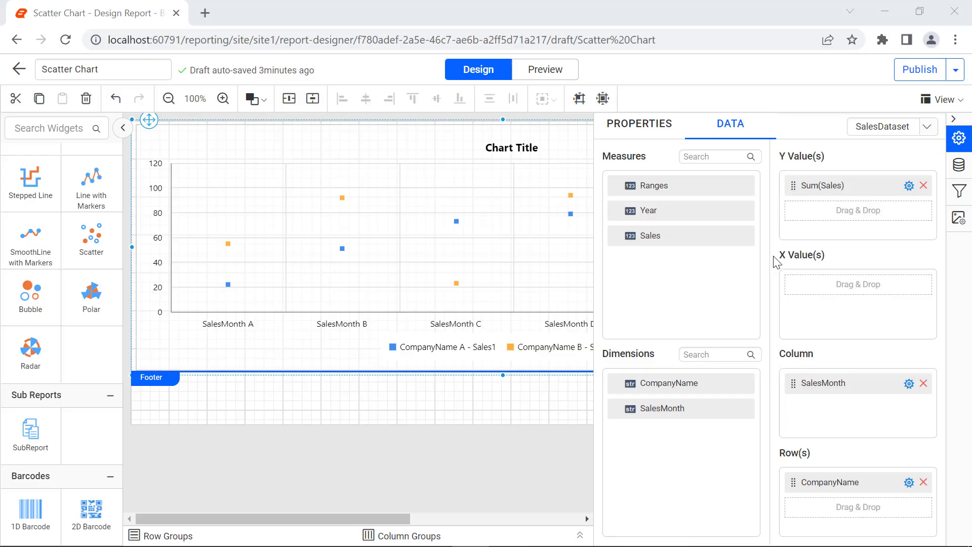
- Set the chart's border style to Double in its appearance properties
{"action": "left_click", "coordinate": [665, 134]}
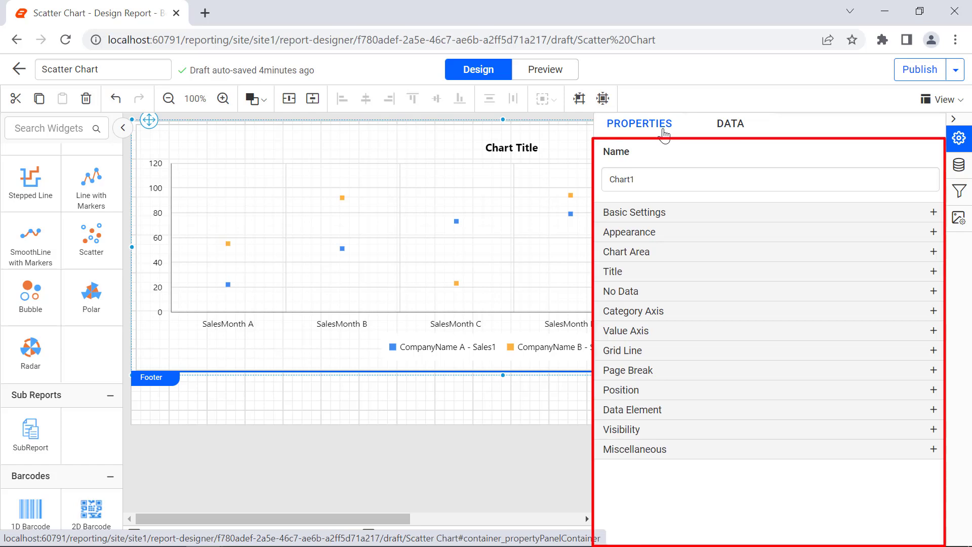
{"action": "left_click", "coordinate": [629, 232]}
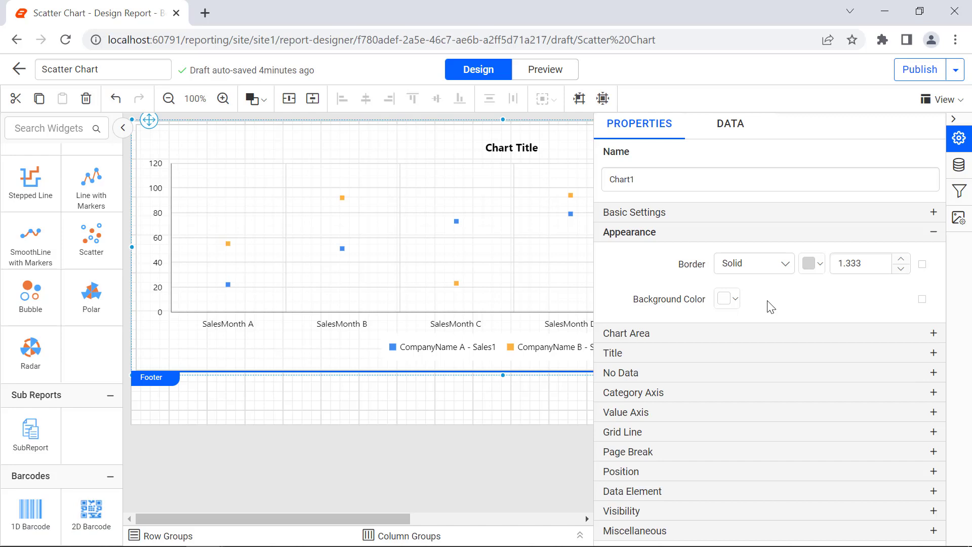
{"action": "left_click", "coordinate": [762, 264]}
{"action": "left_click", "coordinate": [757, 328]}
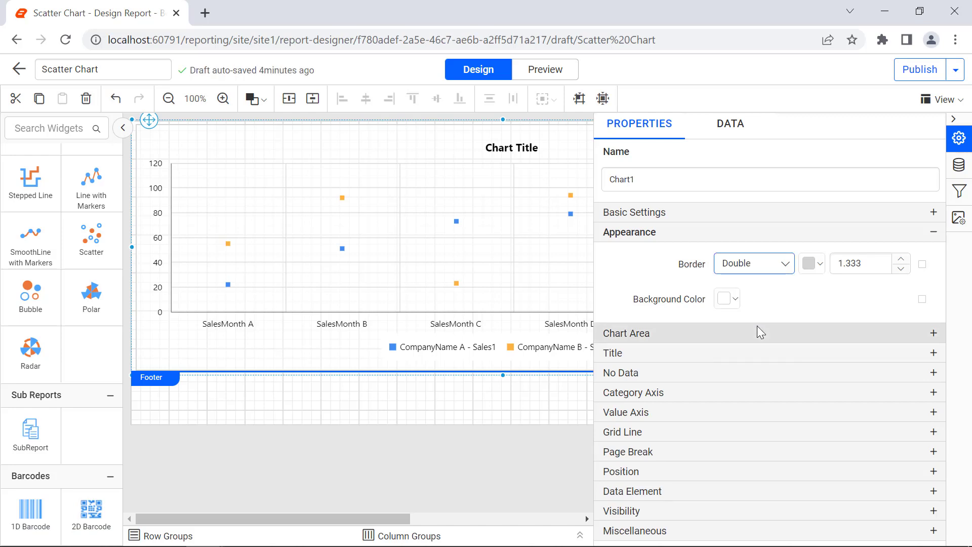
- Set the chart's outer border color to black and its width to 1.833
{"action": "left_click", "coordinate": [813, 263]}
{"action": "left_click", "coordinate": [894, 476]}
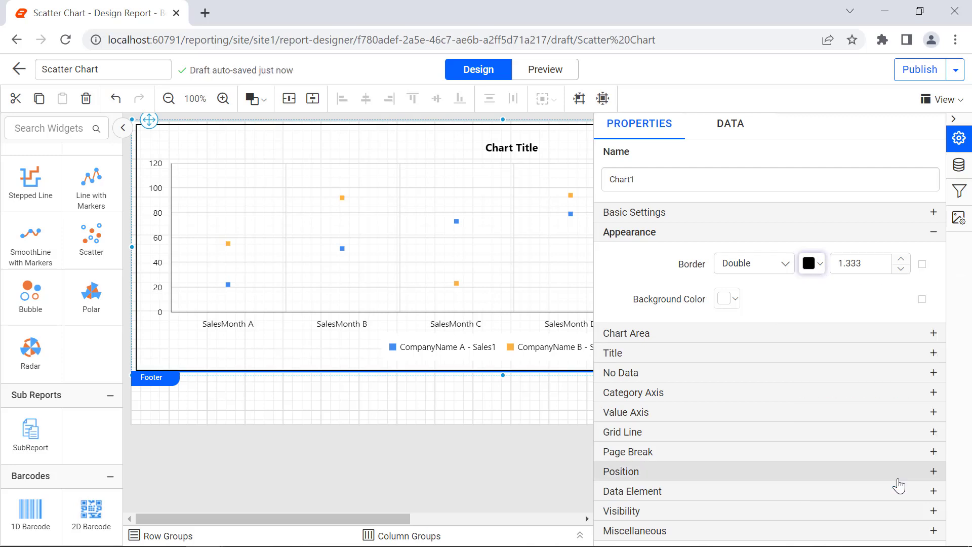
{"action": "left_click", "coordinate": [871, 262]}
{"action": "key", "text": "BackSpace"}
{"action": "type", "text": "8"}
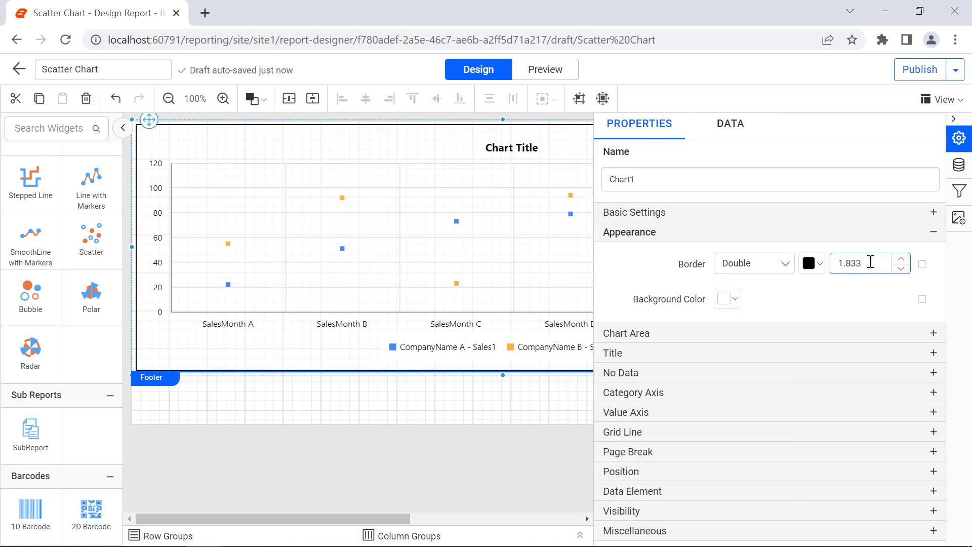
{"action": "left_click", "coordinate": [870, 279]}
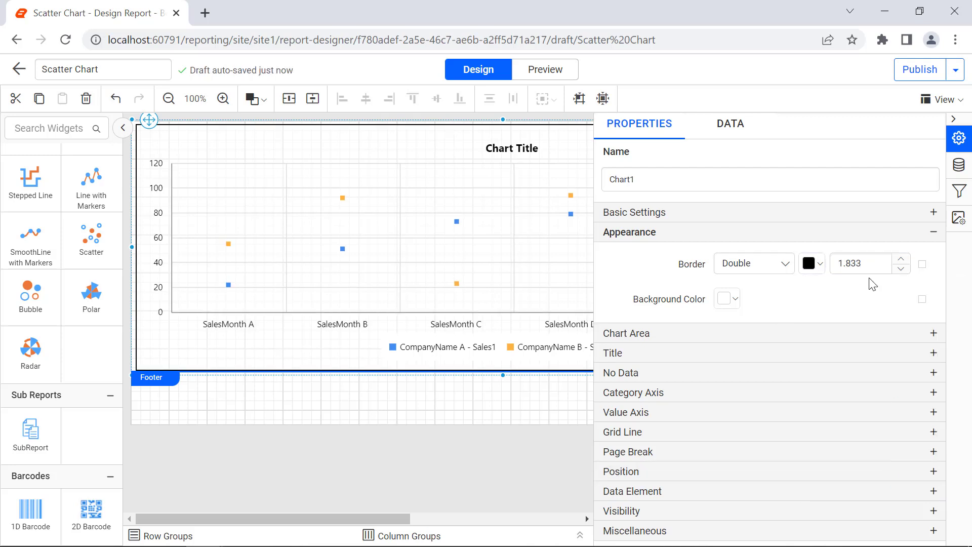
- Show the chart area's border in black with a width of 2, and set the color palette to Pacific
{"action": "left_click", "coordinate": [784, 333]}
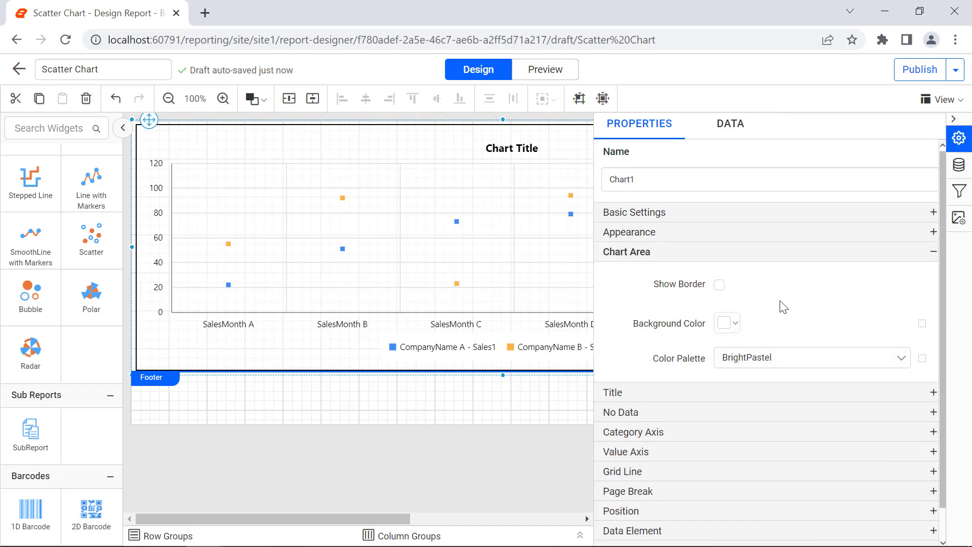
{"action": "left_click", "coordinate": [719, 285]}
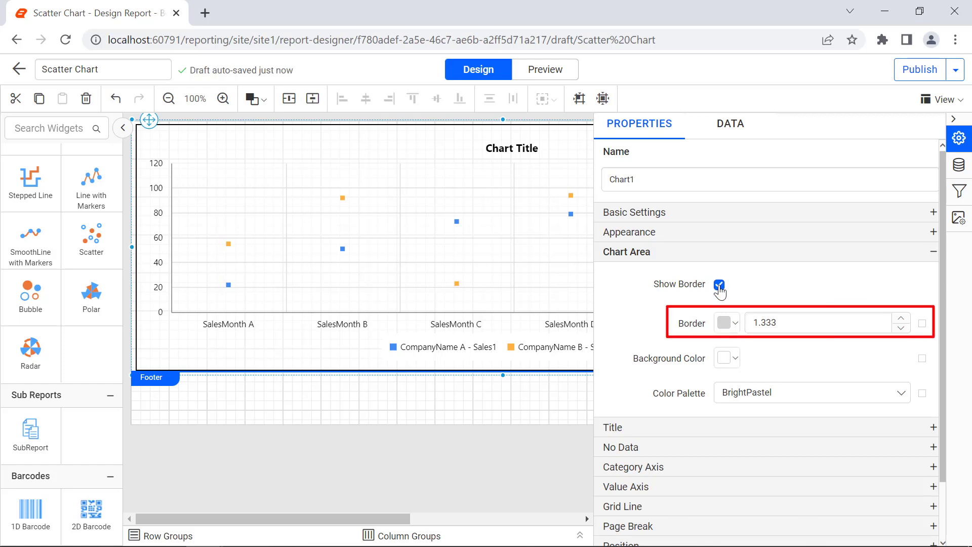
{"action": "left_click", "coordinate": [735, 324]}
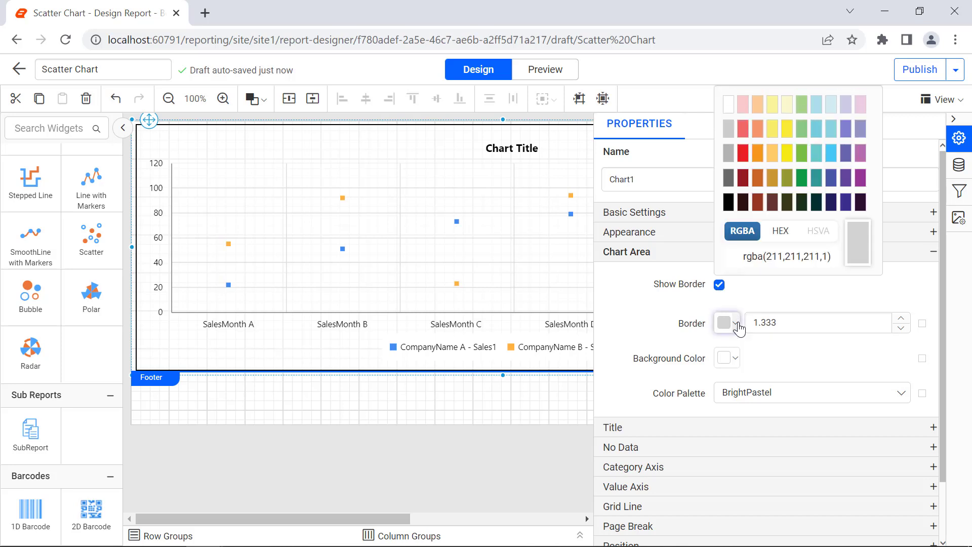
{"action": "left_click", "coordinate": [728, 197]}
{"action": "left_click", "coordinate": [809, 286]}
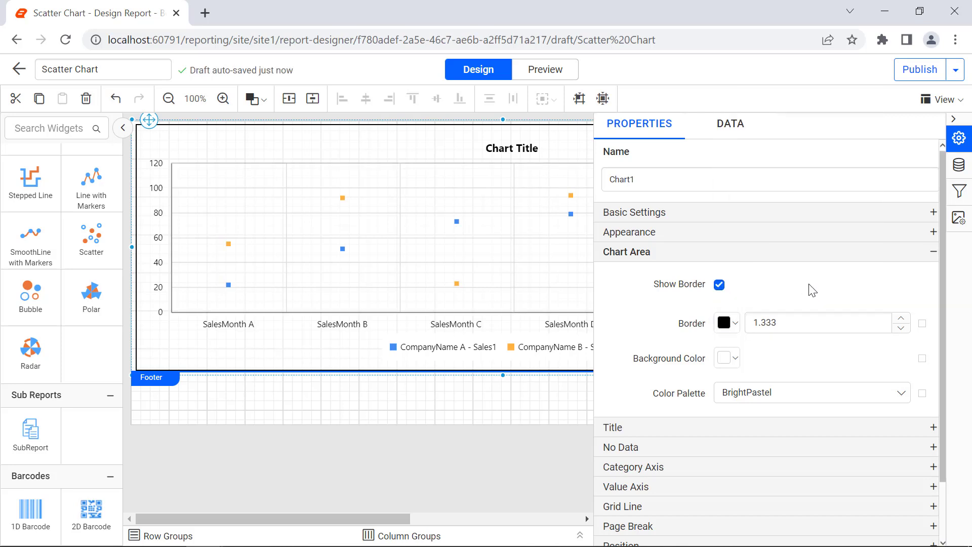
{"action": "double_click", "coordinate": [796, 319]}
{"action": "type", "text": "2"}
{"action": "left_click", "coordinate": [798, 349]}
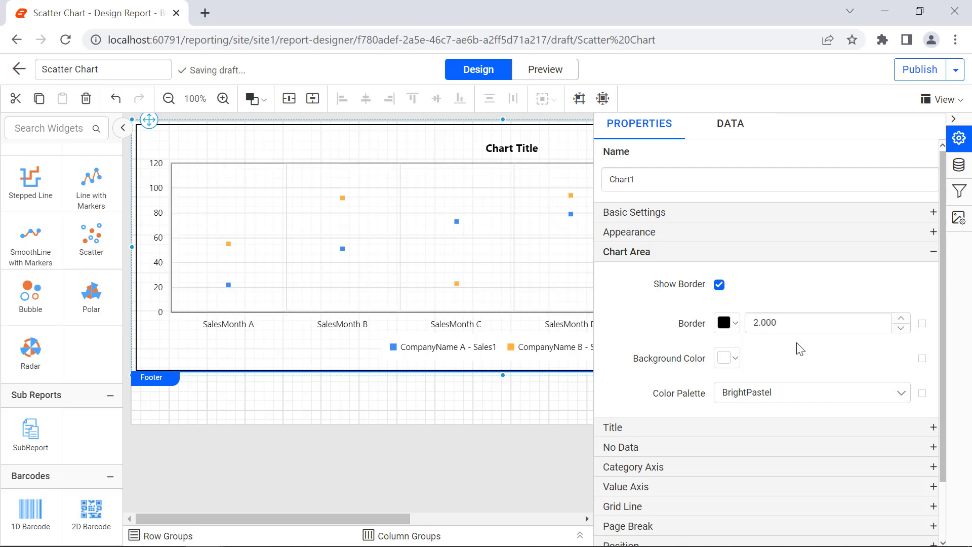
{"action": "left_click", "coordinate": [803, 393]}
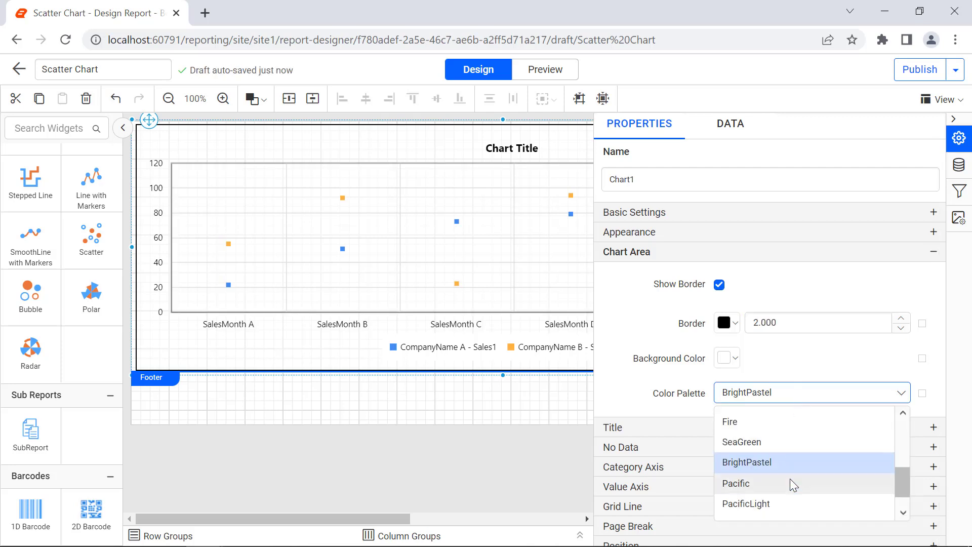
{"action": "left_click", "coordinate": [791, 482]}
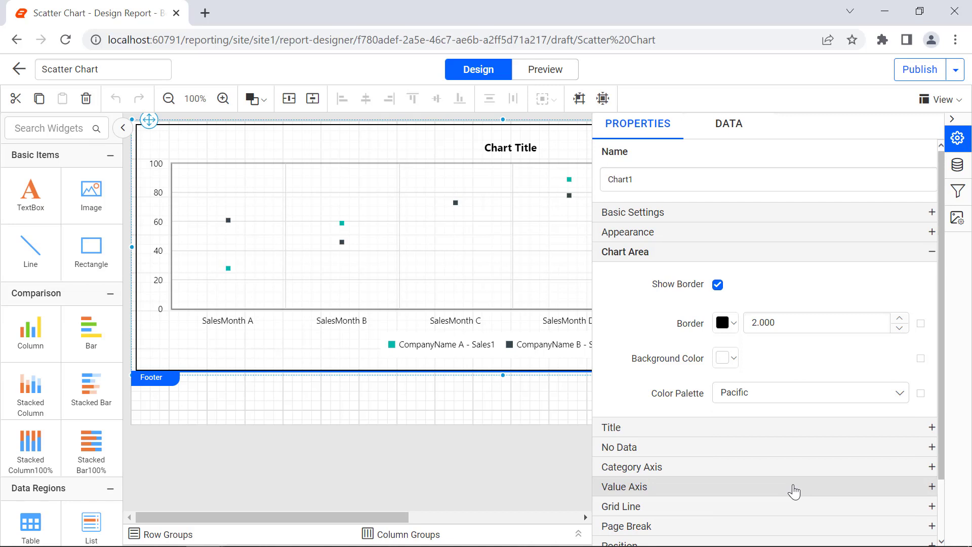
- Change the chart's title text to "Company Sales Details"
{"action": "left_click", "coordinate": [855, 427]}
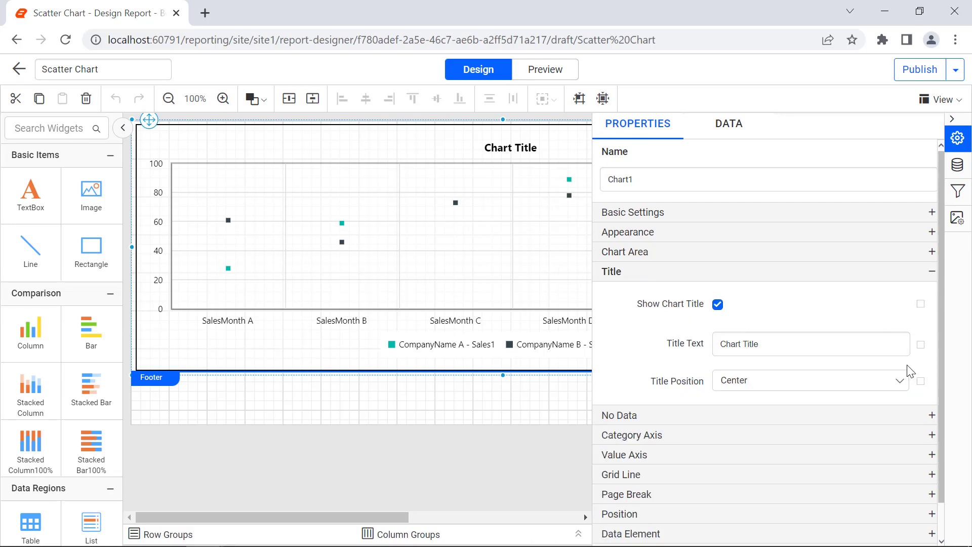
{"action": "triple_click", "coordinate": [847, 345]}
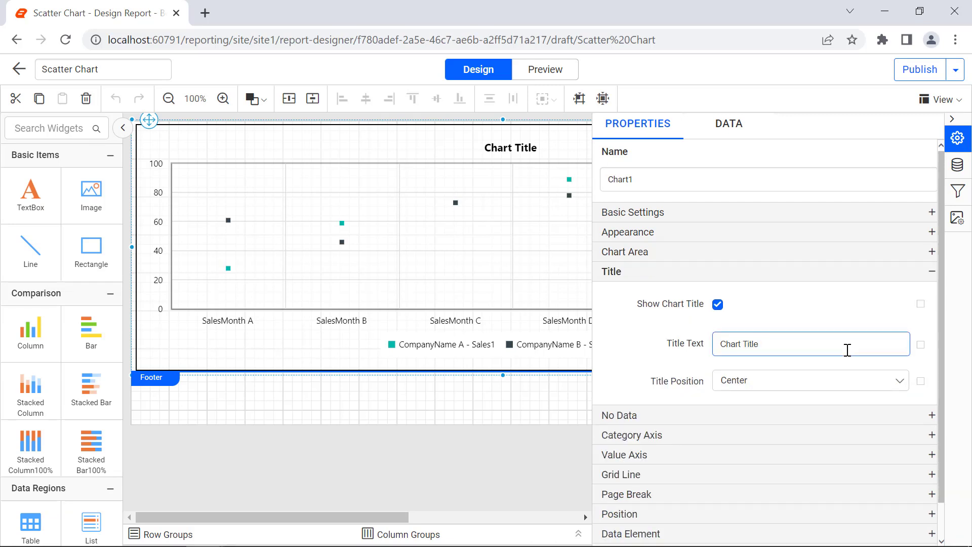
{"action": "type", "text": "Company Sales Details"}
{"action": "left_click", "coordinate": [847, 365]}
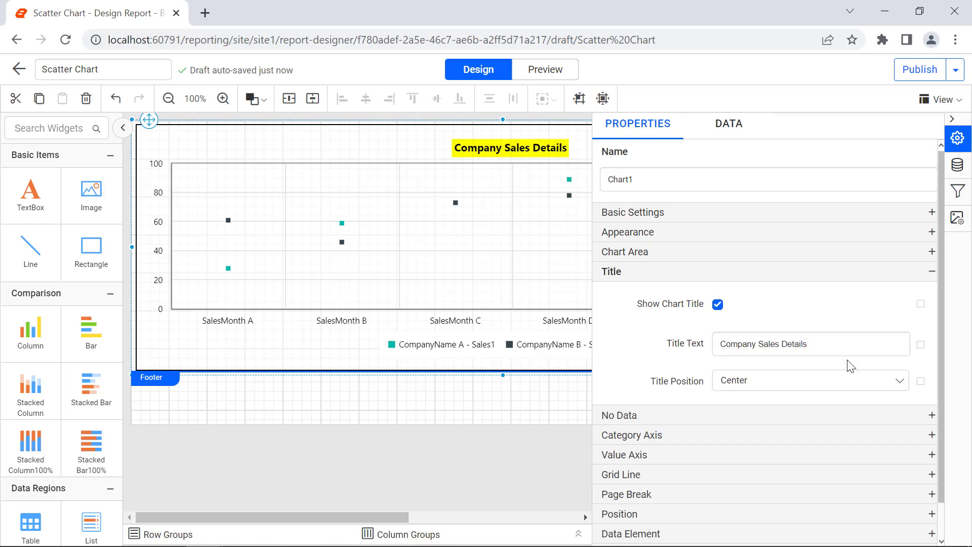
- Set the chart's no-data message to "No Data to Display"
{"action": "left_click", "coordinate": [909, 416]}
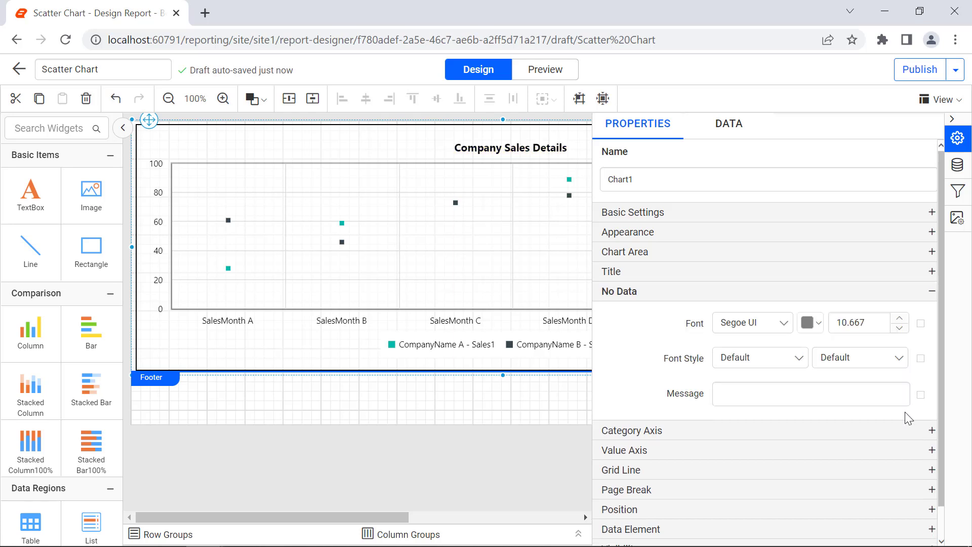
{"action": "left_click", "coordinate": [892, 395]}
{"action": "type", "text": "No Data to Display"}
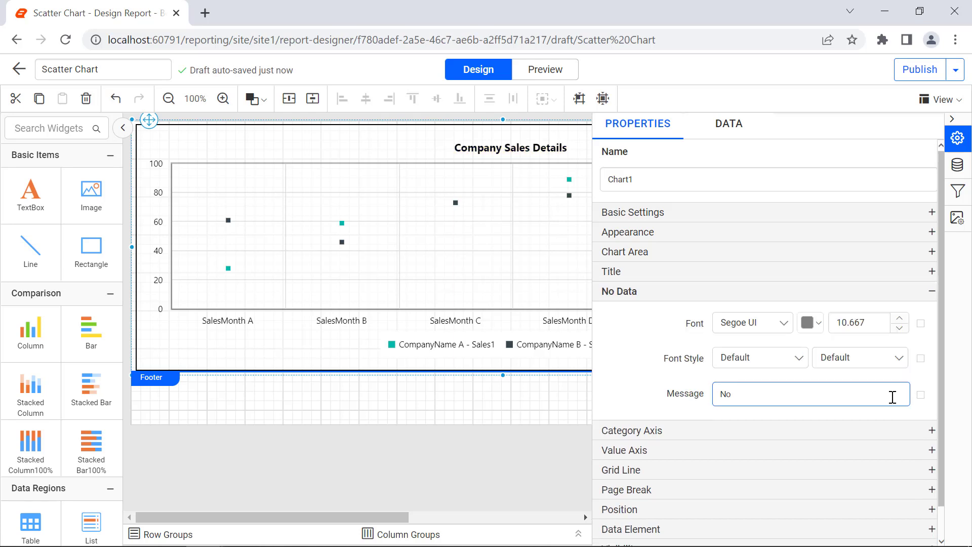
{"action": "left_click", "coordinate": [898, 419]}
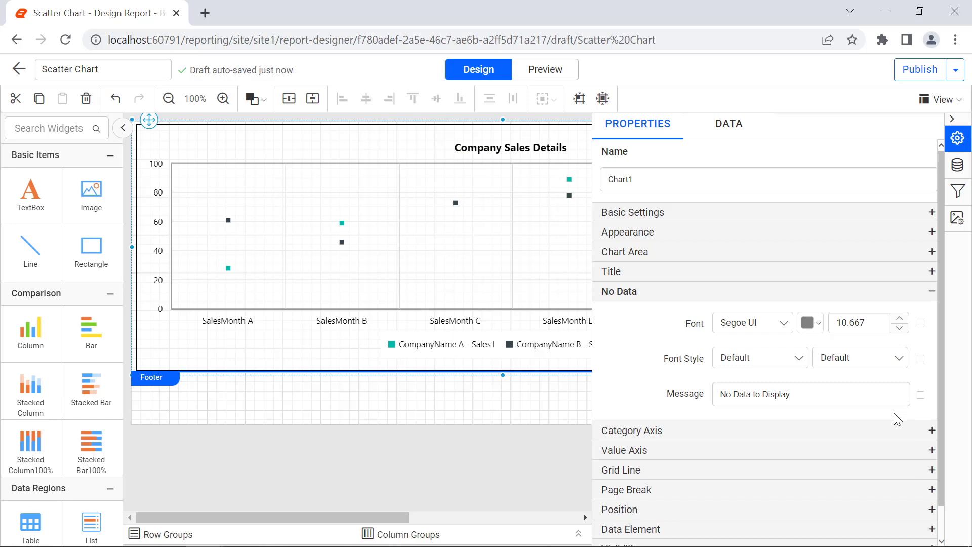
- Give the chart's category axis the title "Months"
{"action": "left_click", "coordinate": [911, 431]}
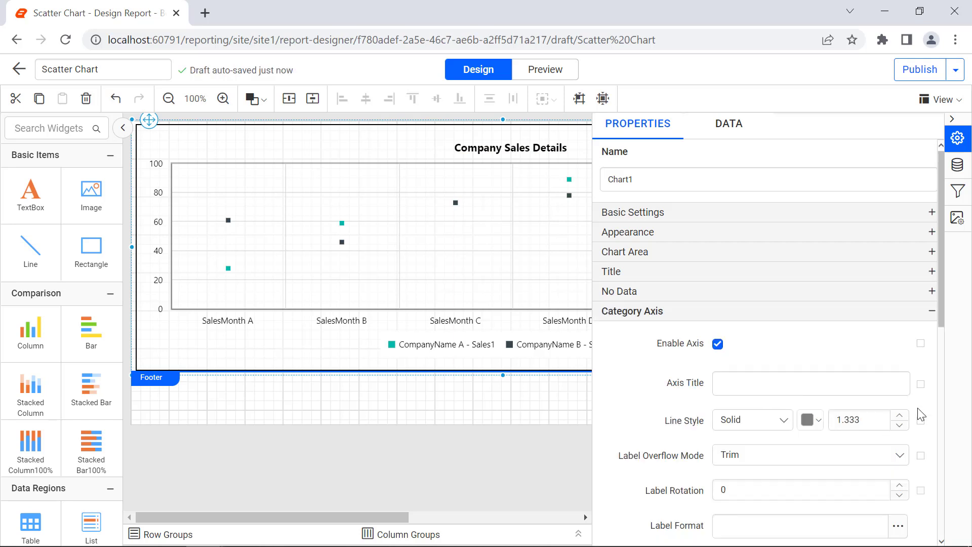
{"action": "left_click", "coordinate": [892, 391]}
{"action": "type", "text": "Months"}
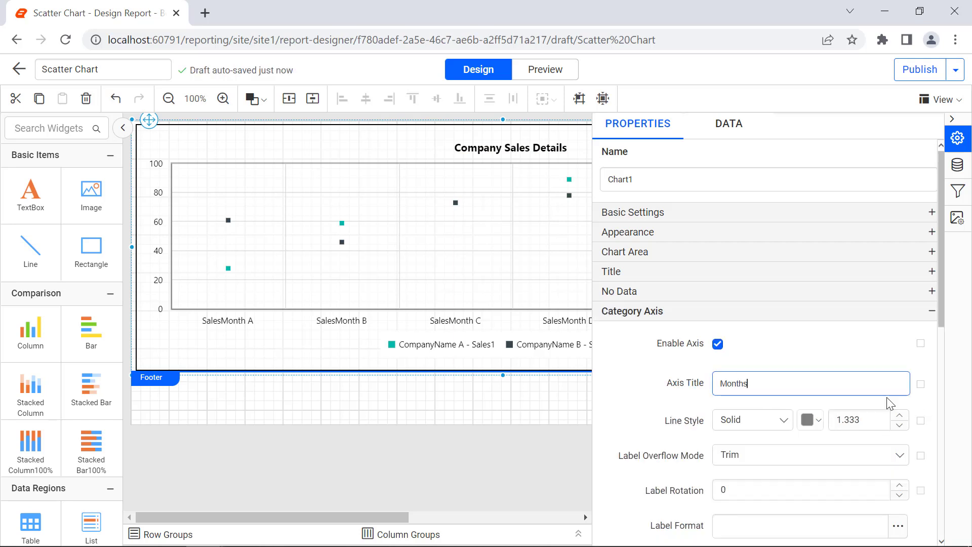
{"action": "left_click", "coordinate": [889, 405]}
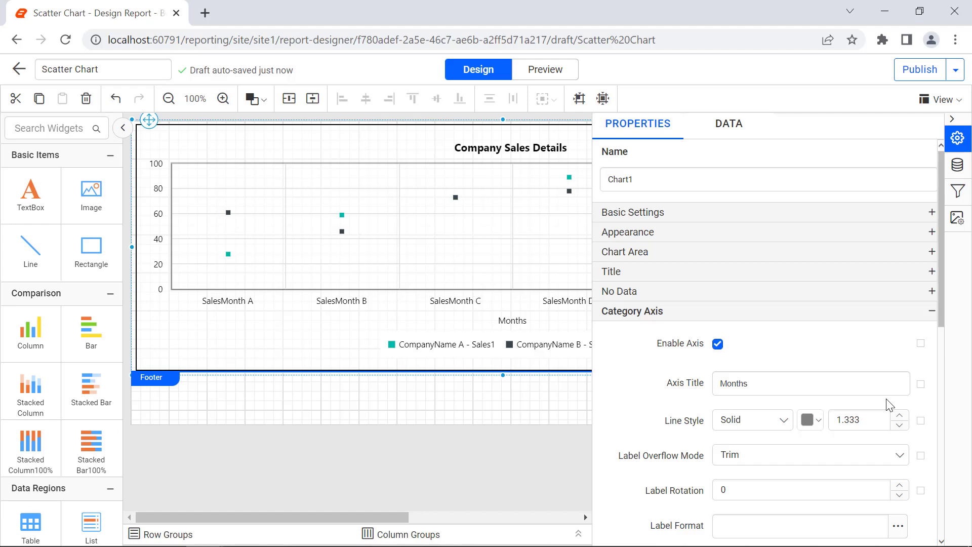
- Set the category axis title's font size to 13 and its weight to Bold in the advanced options
{"action": "left_click", "coordinate": [921, 385]}
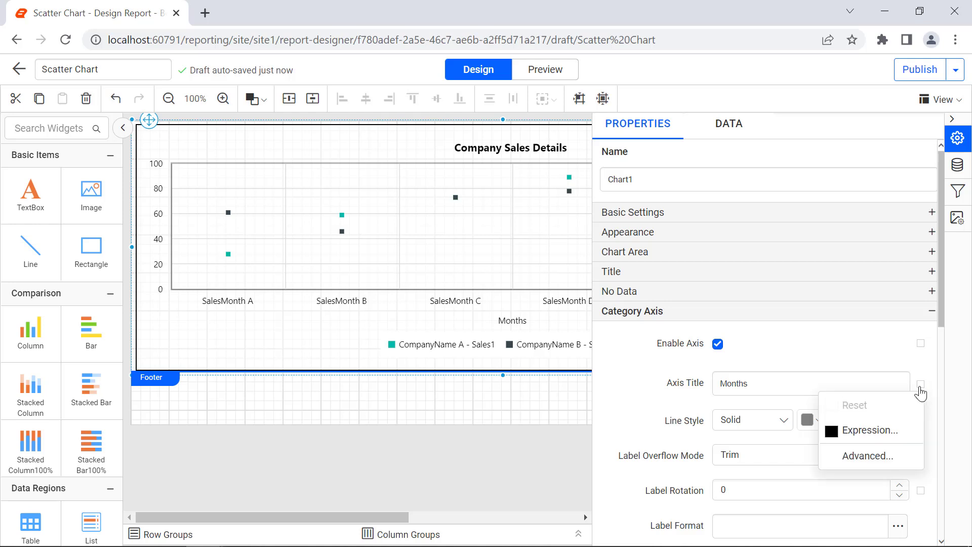
{"action": "left_click", "coordinate": [909, 458]}
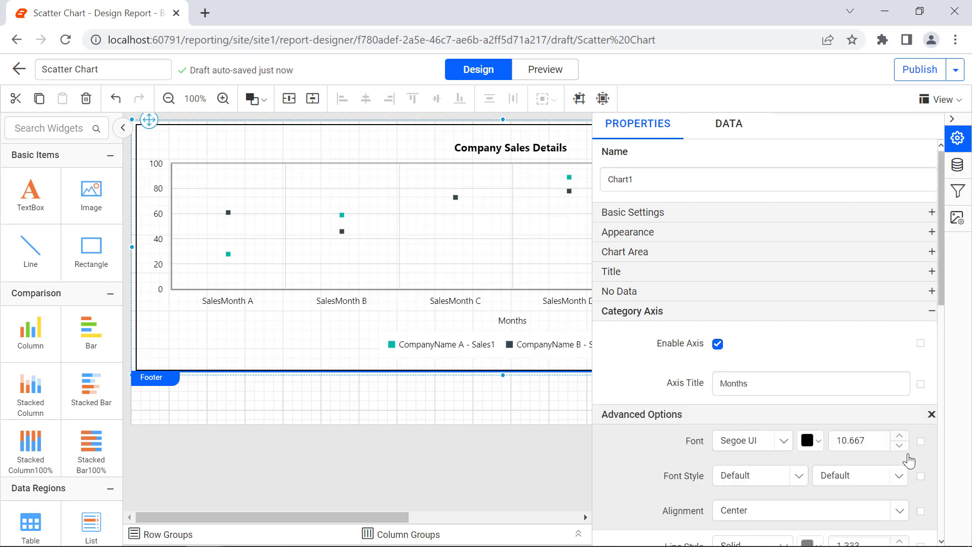
{"action": "double_click", "coordinate": [879, 443]}
{"action": "type", "text": "13"}
{"action": "left_click", "coordinate": [879, 454]}
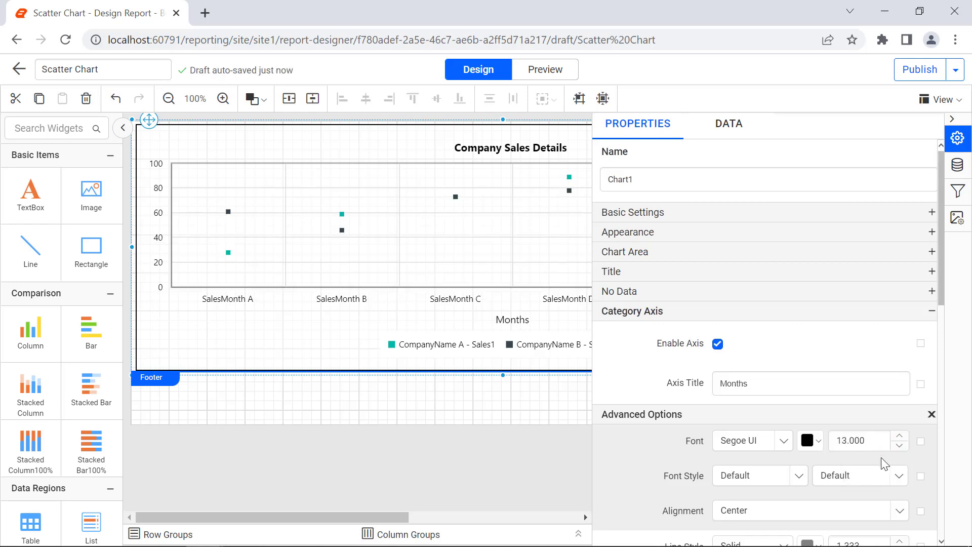
{"action": "left_click", "coordinate": [887, 474]}
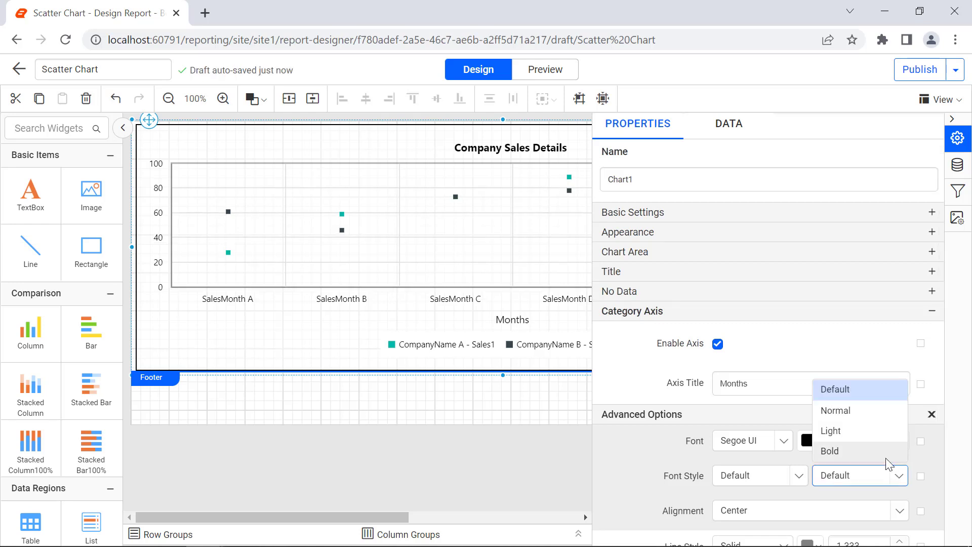
{"action": "left_click", "coordinate": [886, 456]}
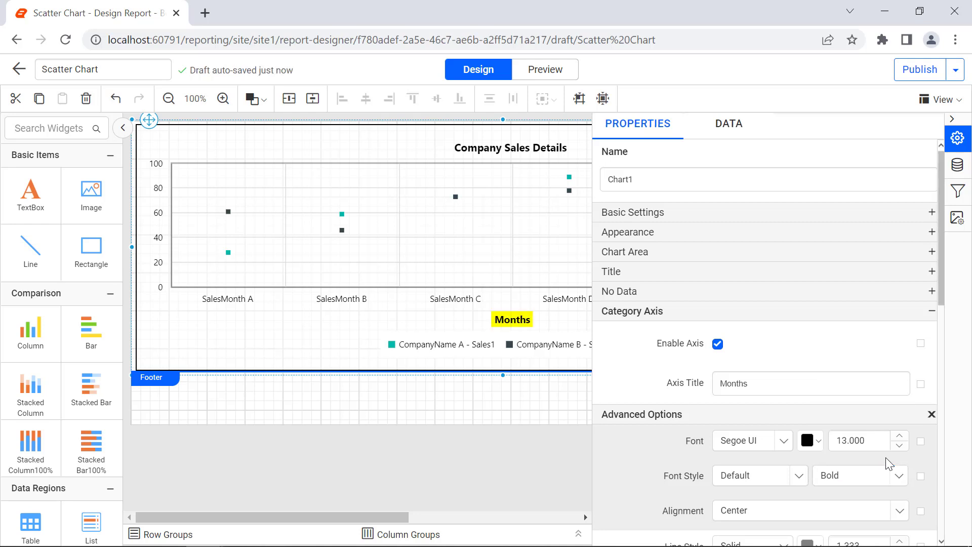
{"action": "left_click", "coordinate": [933, 415]}
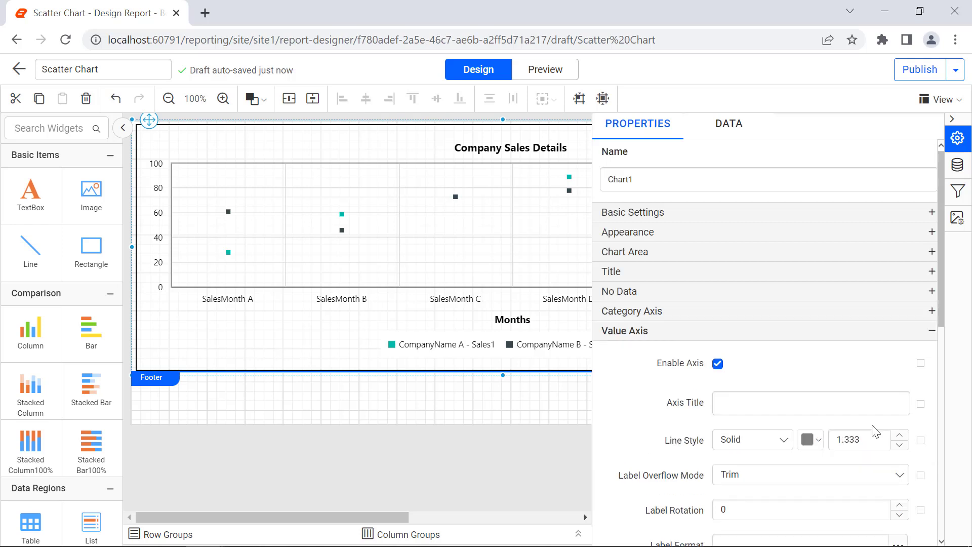
- Title the value axis "Sales ($)" and format that title with font size 13 and Bold weight
{"action": "left_click", "coordinate": [866, 408]}
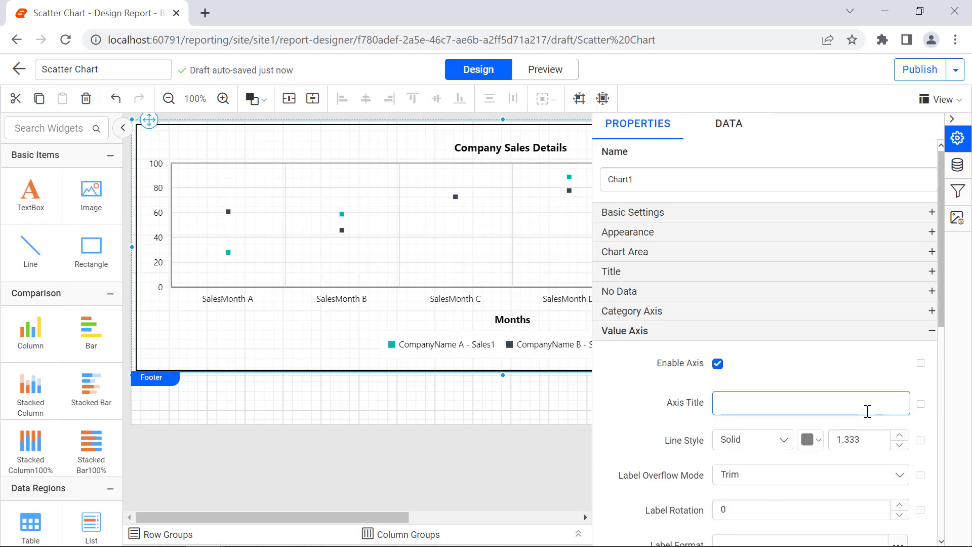
{"action": "type", "text": "Sales ($)"}
{"action": "left_click", "coordinate": [875, 427]}
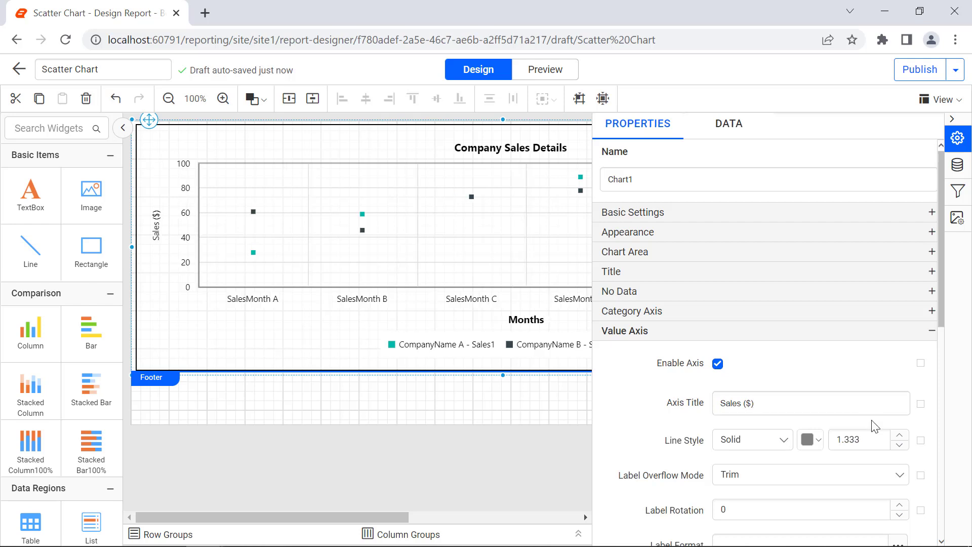
{"action": "left_click", "coordinate": [921, 403]}
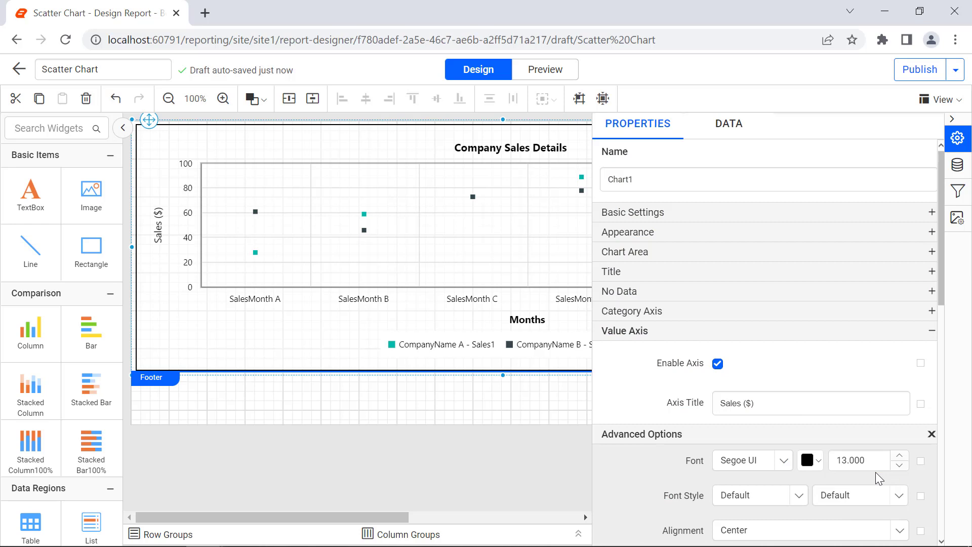
{"action": "left_click", "coordinate": [876, 495]}
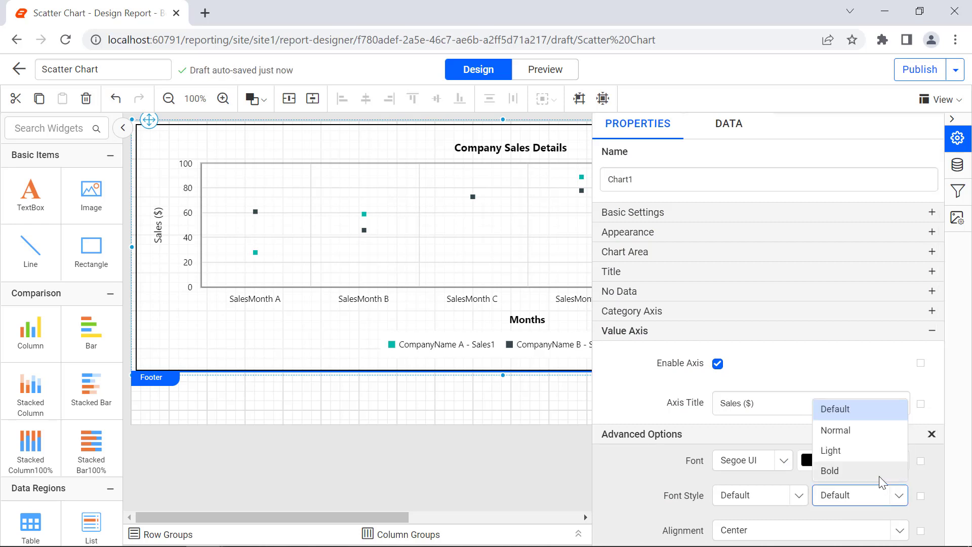
{"action": "left_click", "coordinate": [879, 476]}
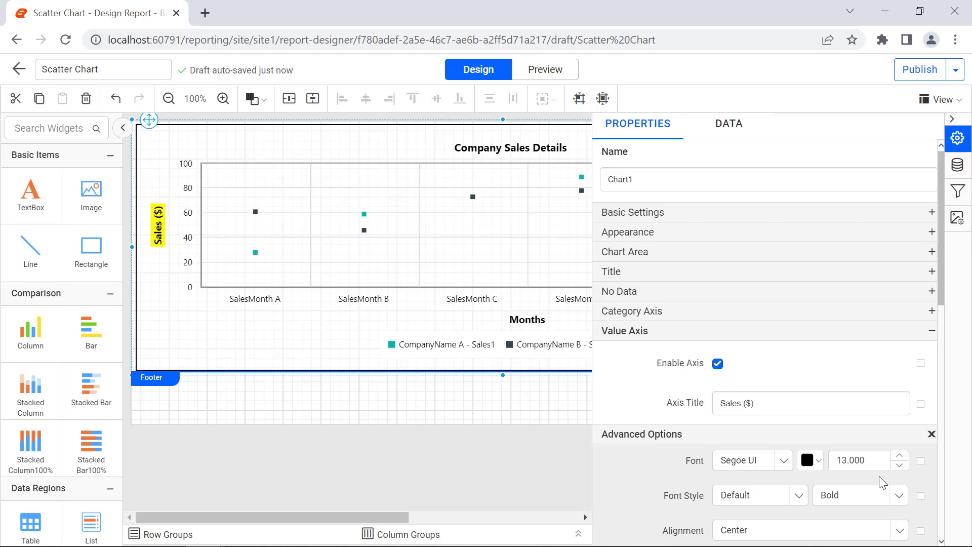
{"action": "left_click", "coordinate": [931, 434]}
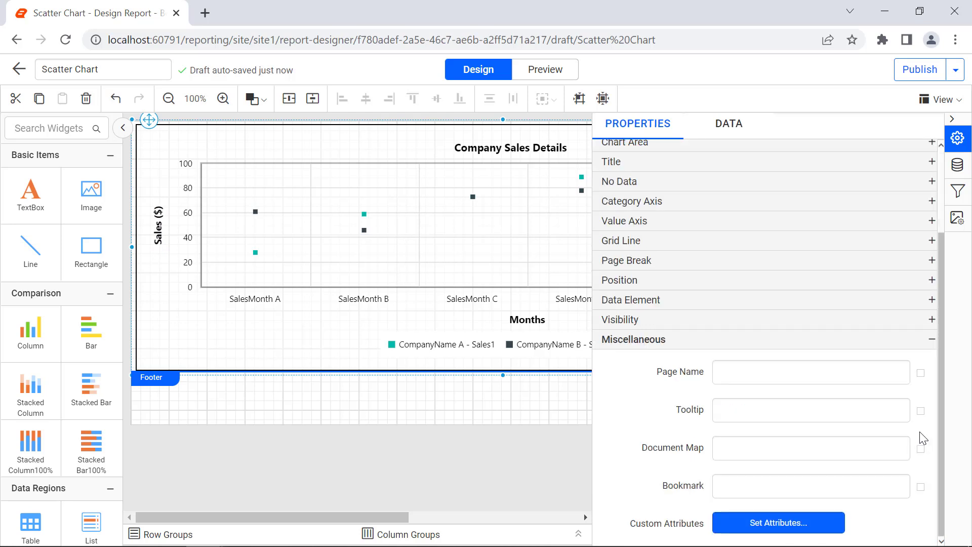
- Set the chart's tooltip to "Company Sales Details Chart" and preview the report
{"action": "left_click", "coordinate": [842, 409]}
{"action": "type", "text": "Company Sales Details Chart"}
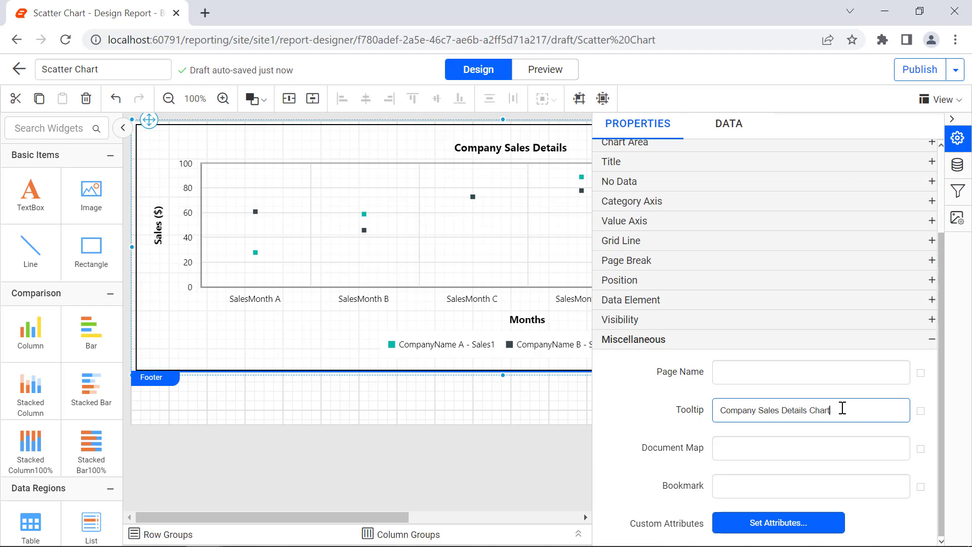
{"action": "left_click", "coordinate": [847, 433]}
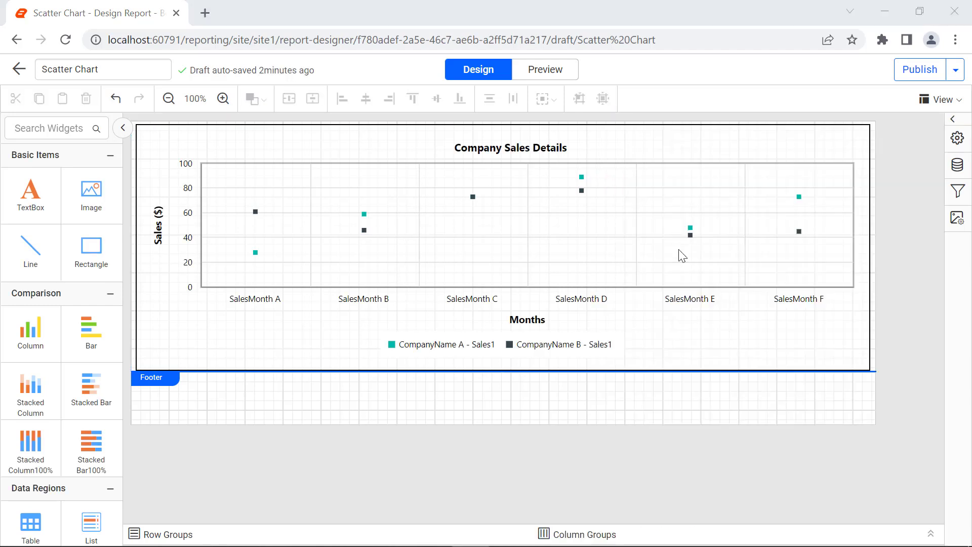
{"action": "left_click", "coordinate": [564, 76]}
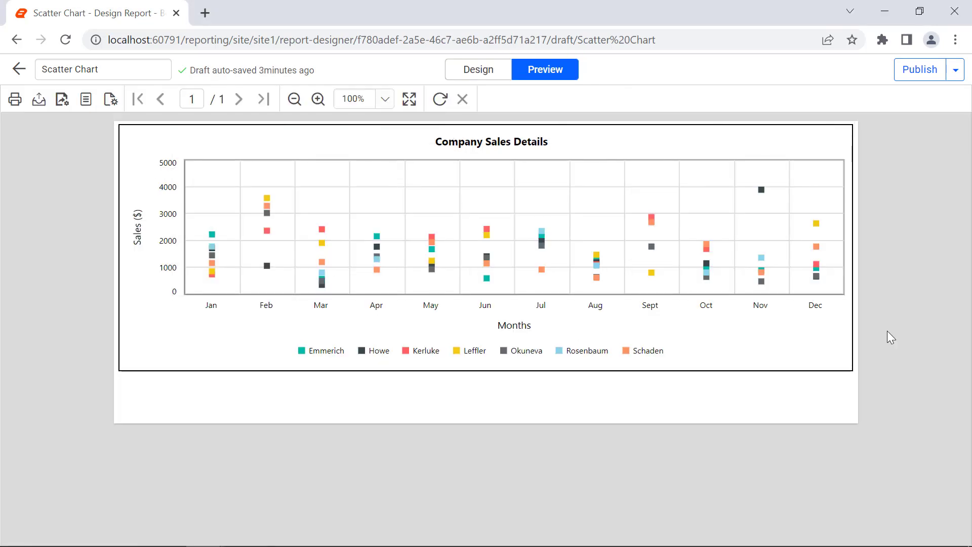